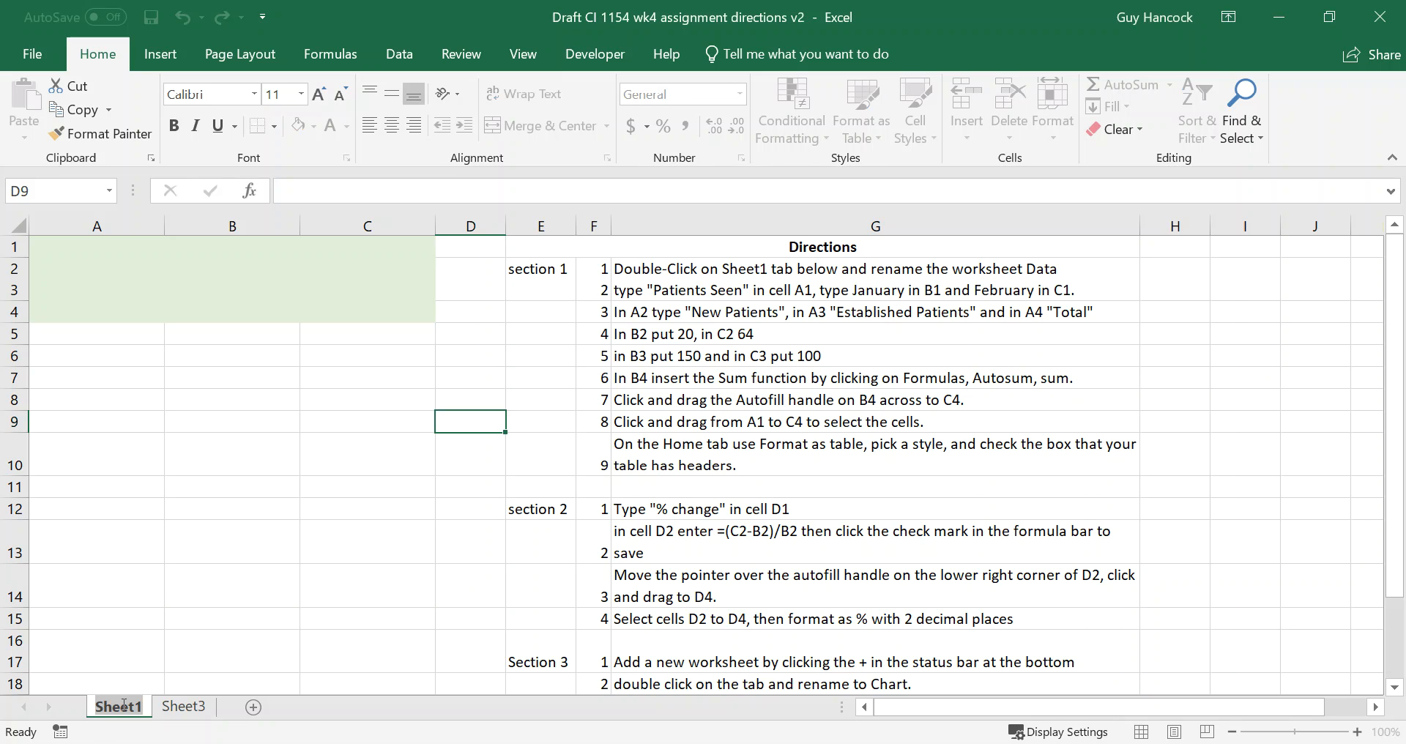
Rename the Sheet1 worksheet as Data.
{"action": "type", "text": "Data"}
{"action": "key", "text": "Return"}
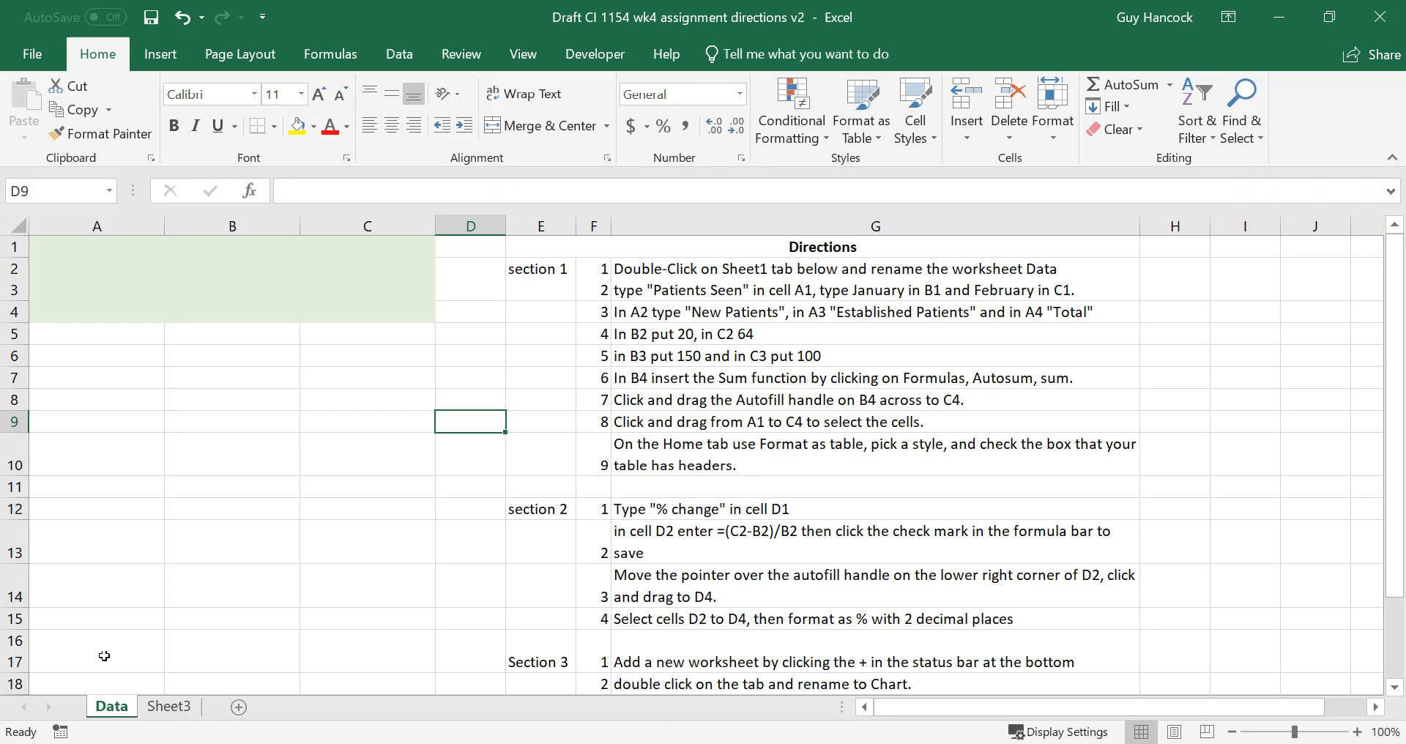
Enter the column headers "Patients seen", "January" and "February" in cells A1 to C1.
{"action": "left_click", "coordinate": [103, 254]}
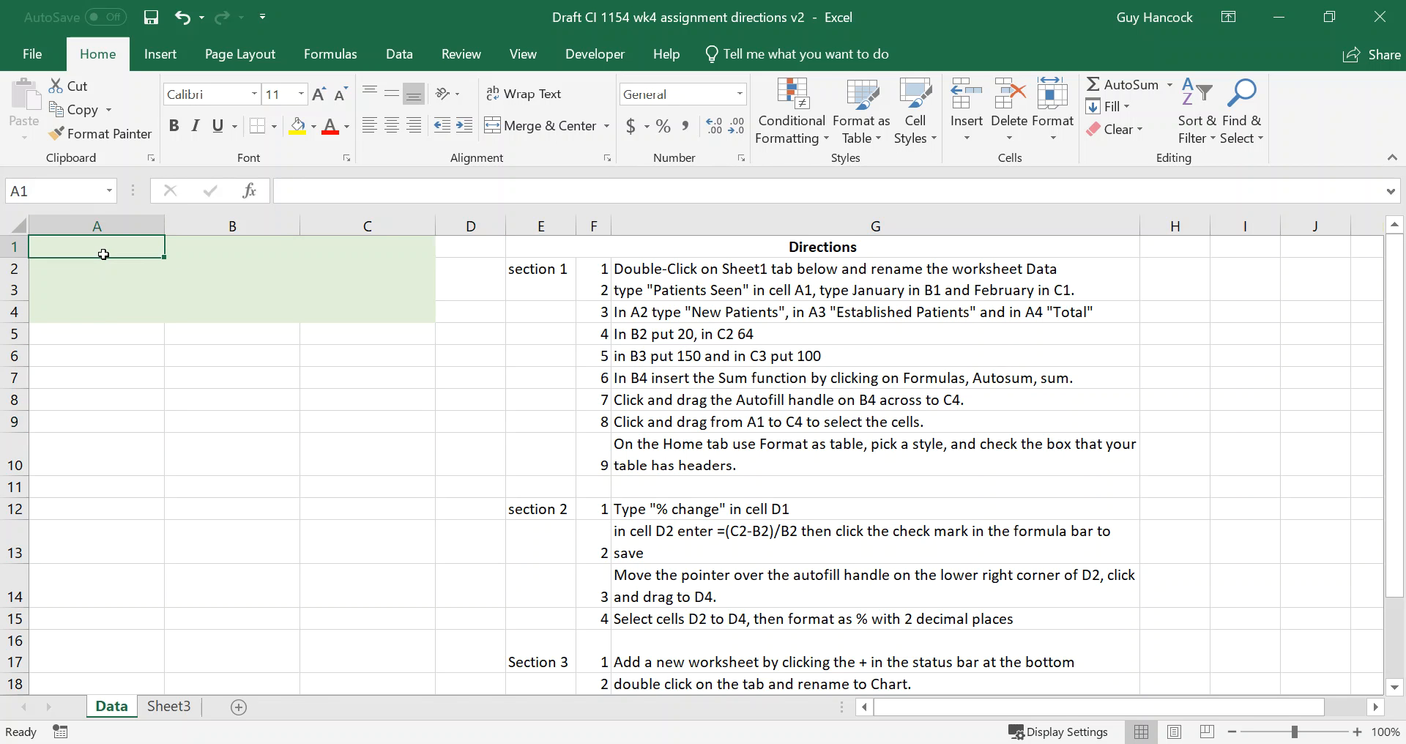
{"action": "type", "text": "P"}
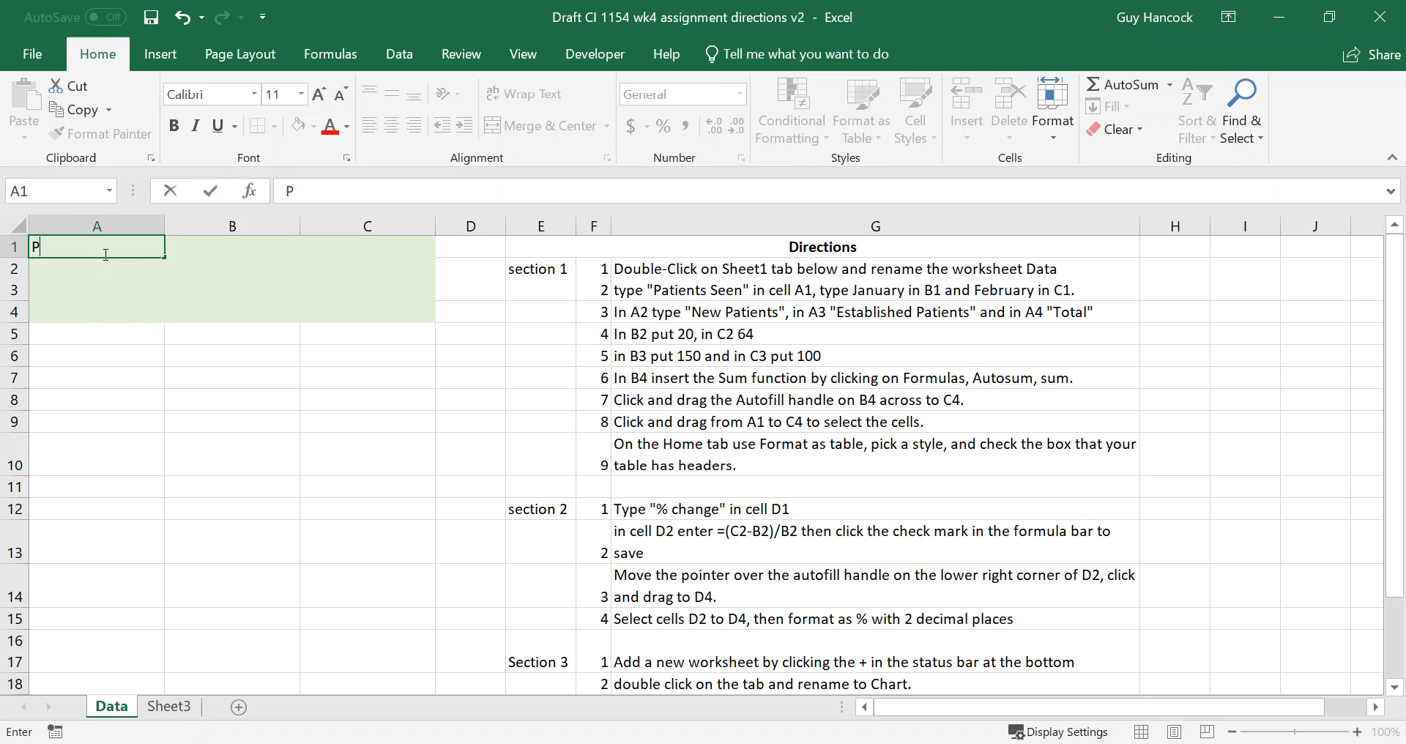
{"action": "type", "text": "atients seen"}
{"action": "key", "text": "Tab"}
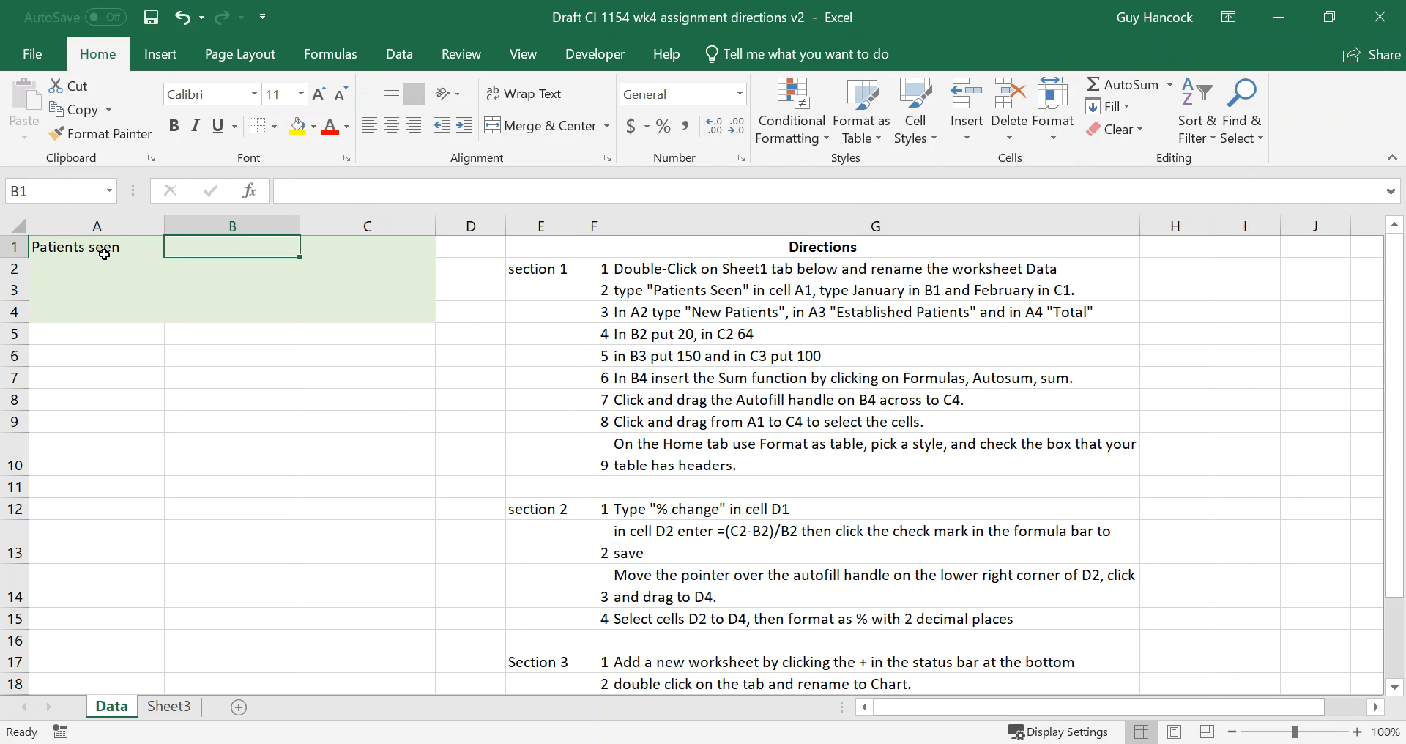
{"action": "type", "text": "Jan"}
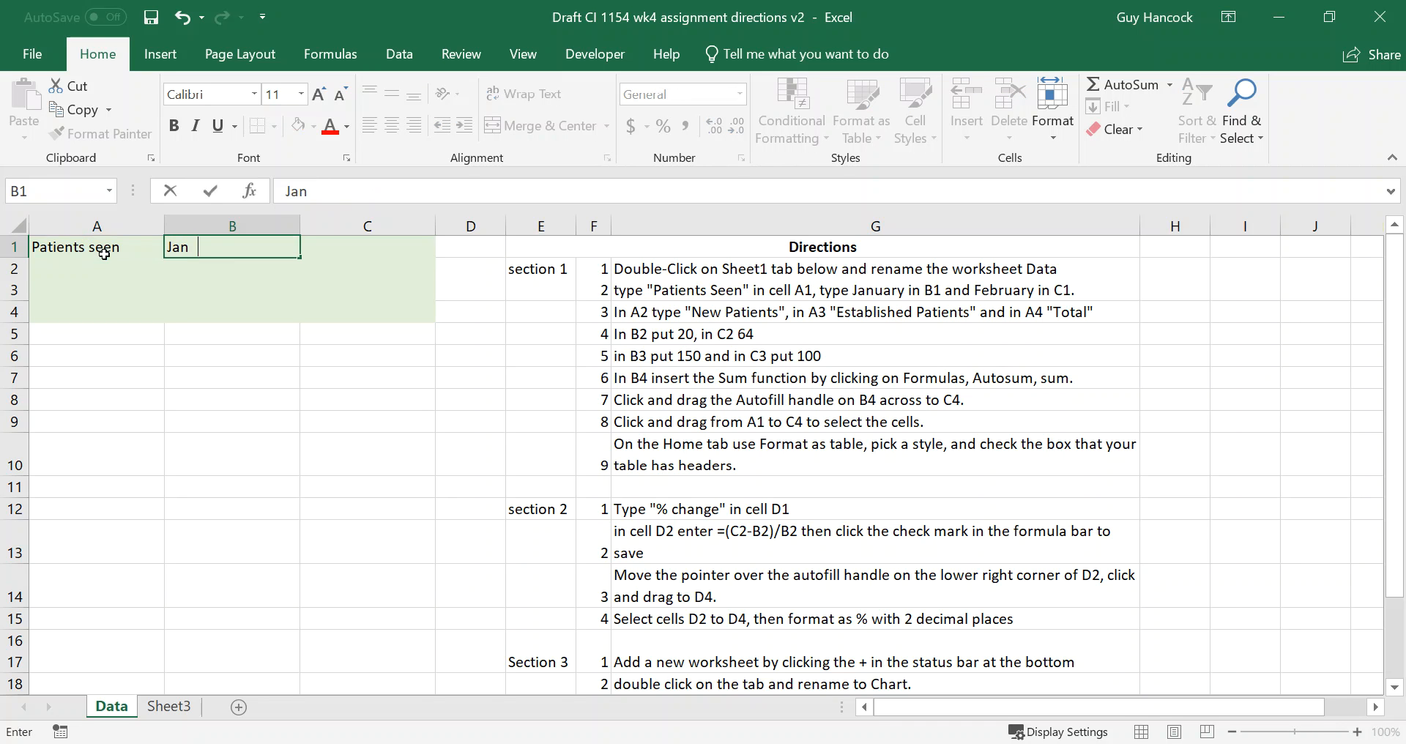
{"action": "type", "text": "uary"}
{"action": "key", "text": "Tab"}
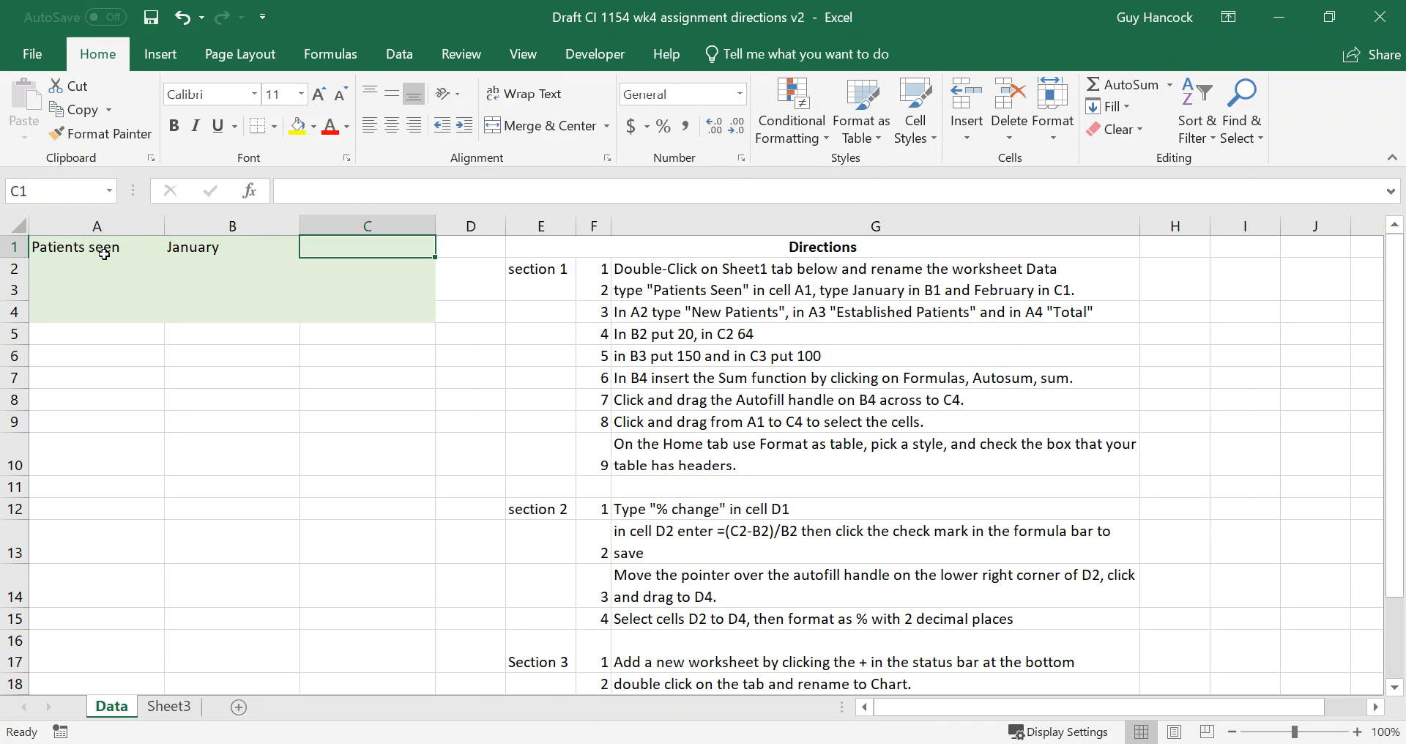
{"action": "type", "text": "F"}
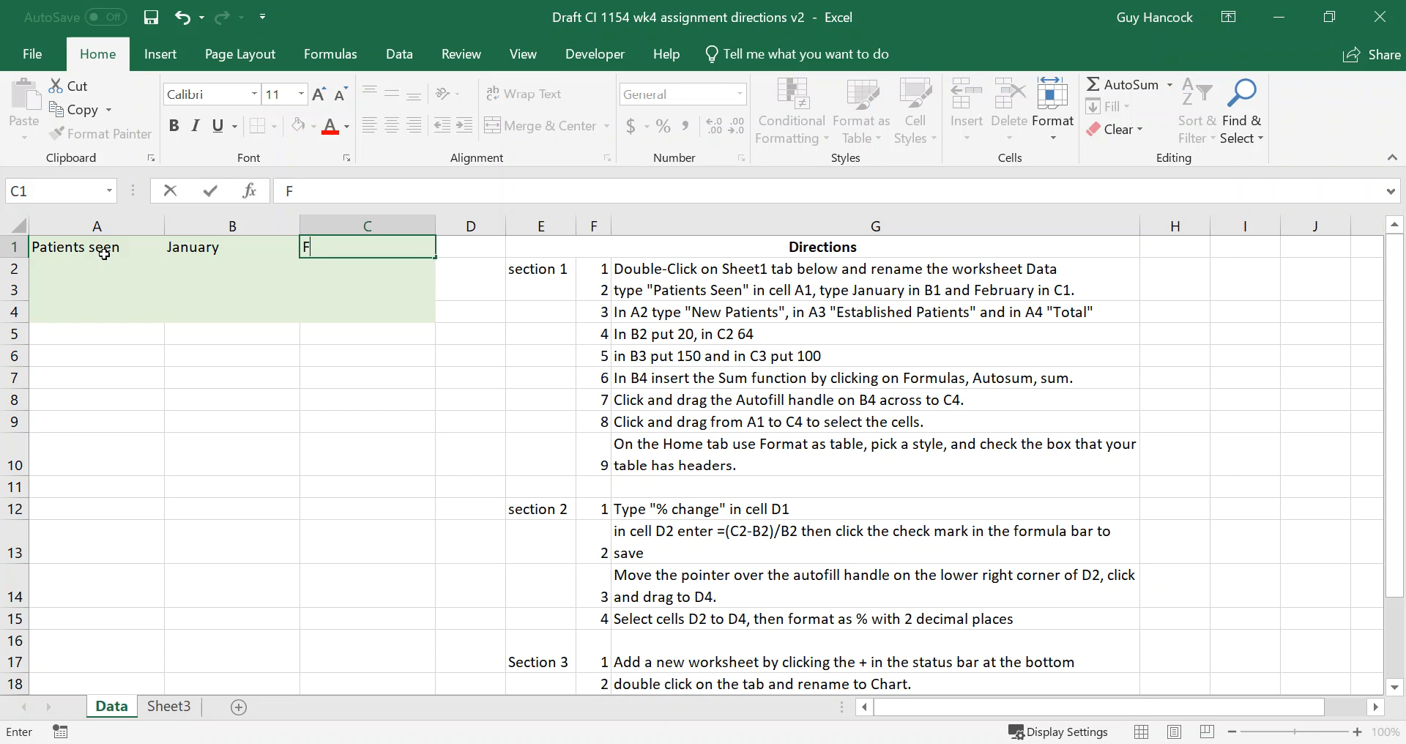
{"action": "type", "text": "ebruary"}
{"action": "key", "text": "Return"}
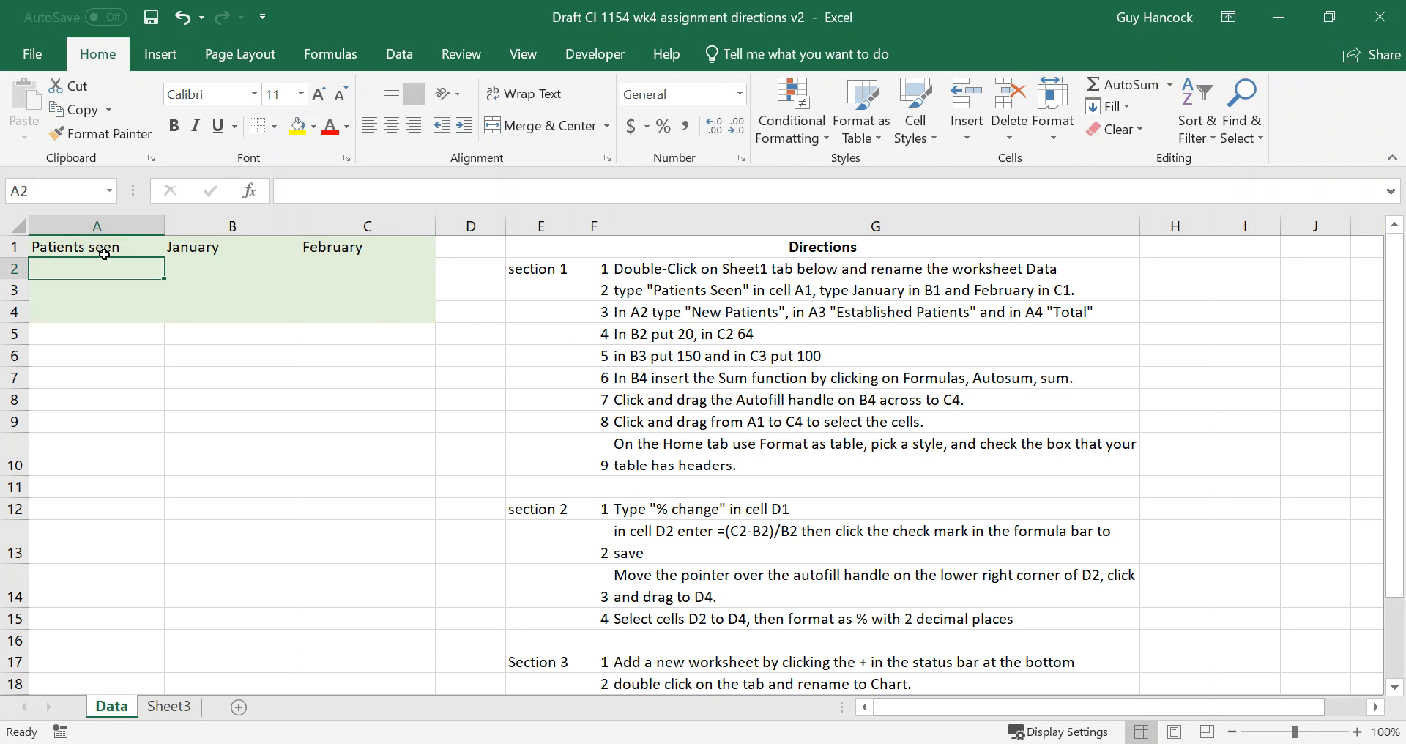
Enter the row labels "New Patients", "Established Patients" and "Total" in cells A2 to A4.
{"action": "type", "text": "N"}
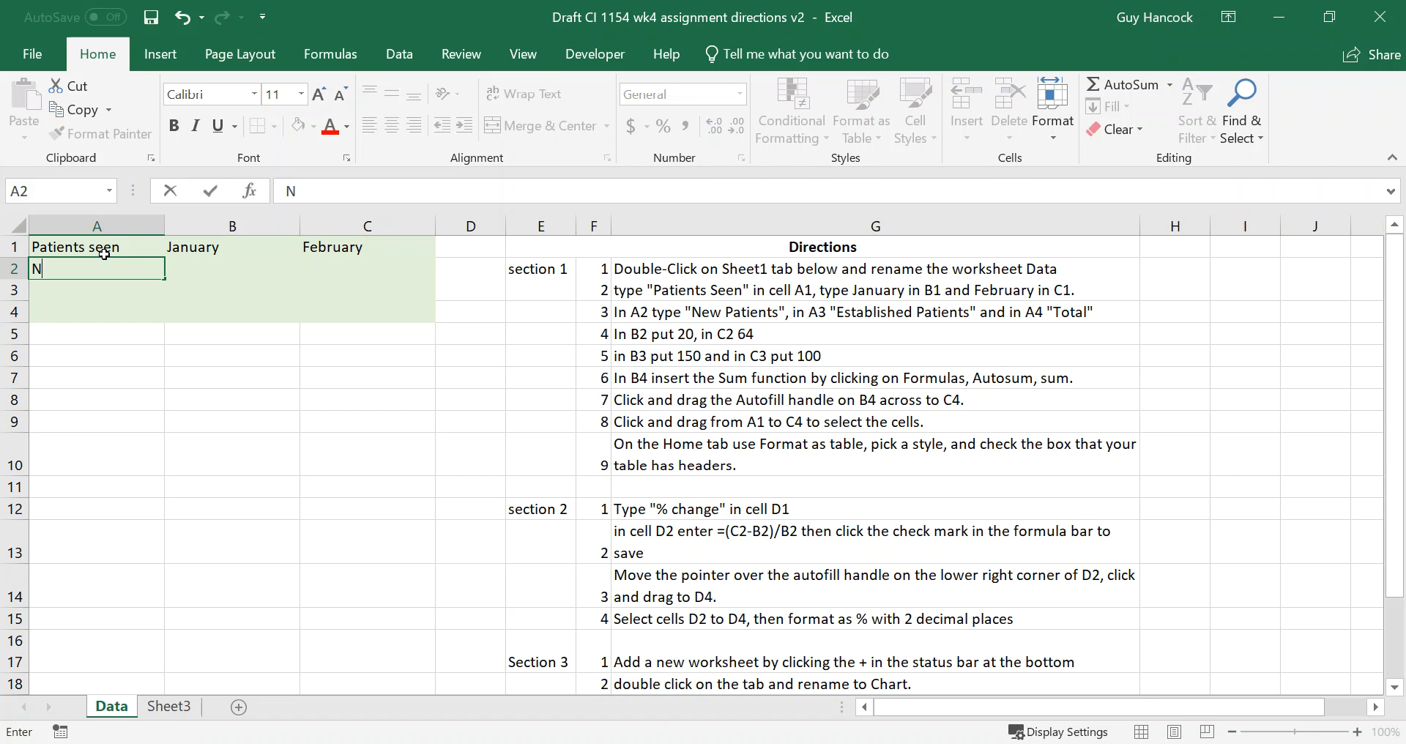
{"action": "type", "text": "ew Patients"}
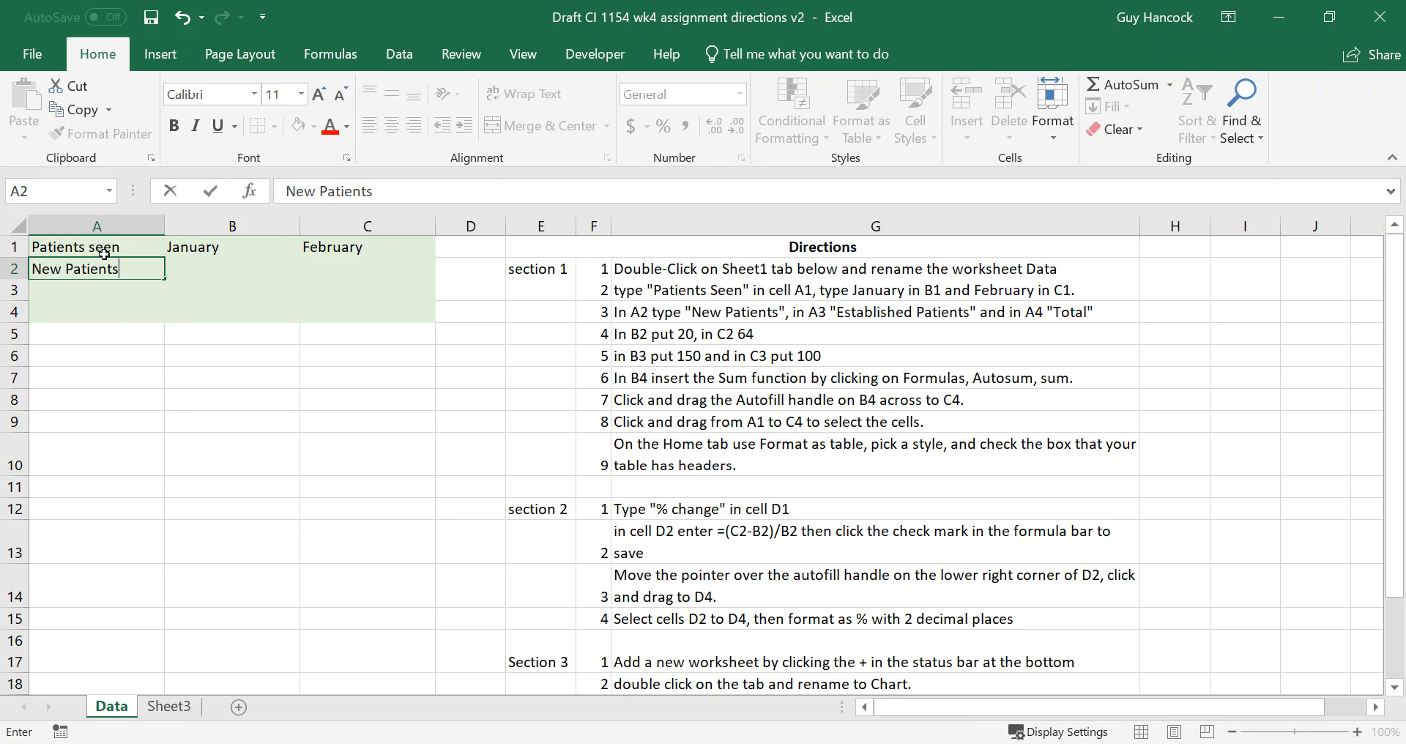
{"action": "key", "text": "Return"}
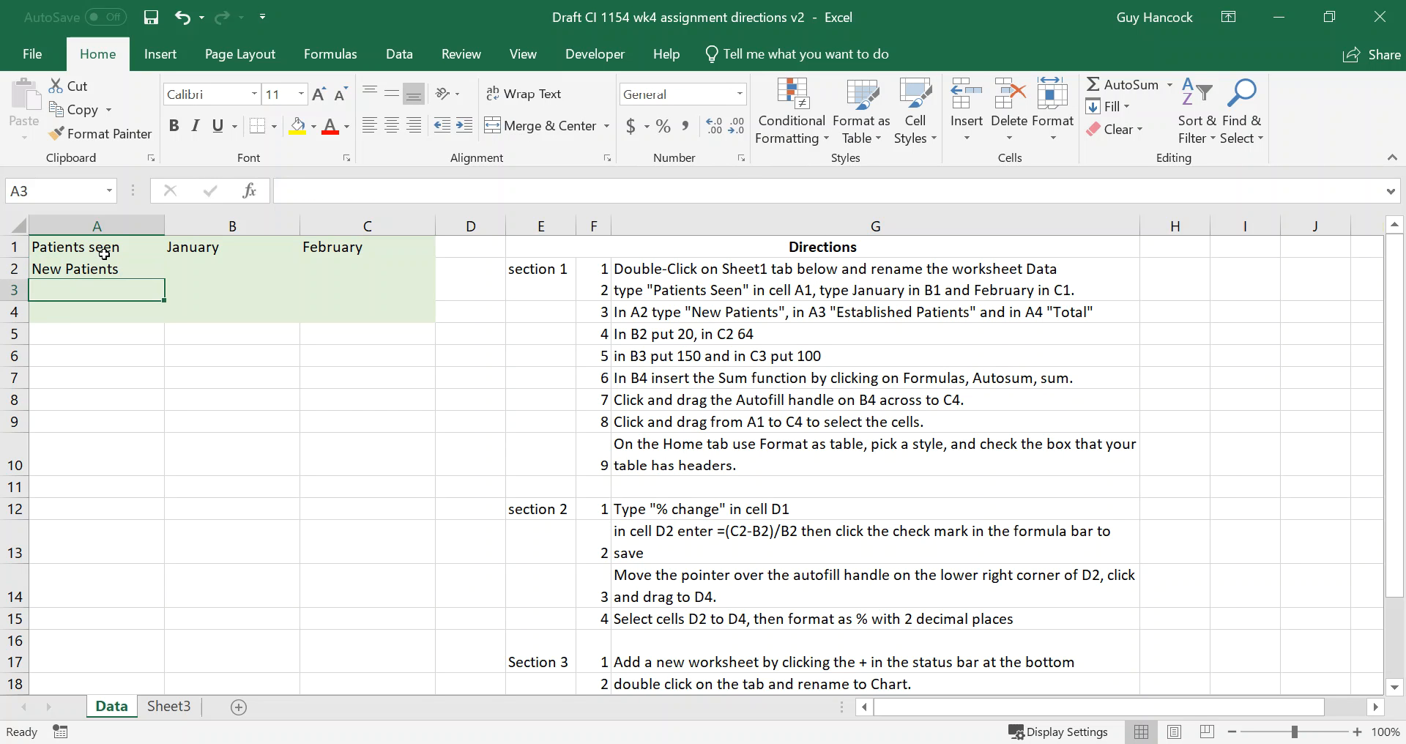
{"action": "type", "text": "Esta"}
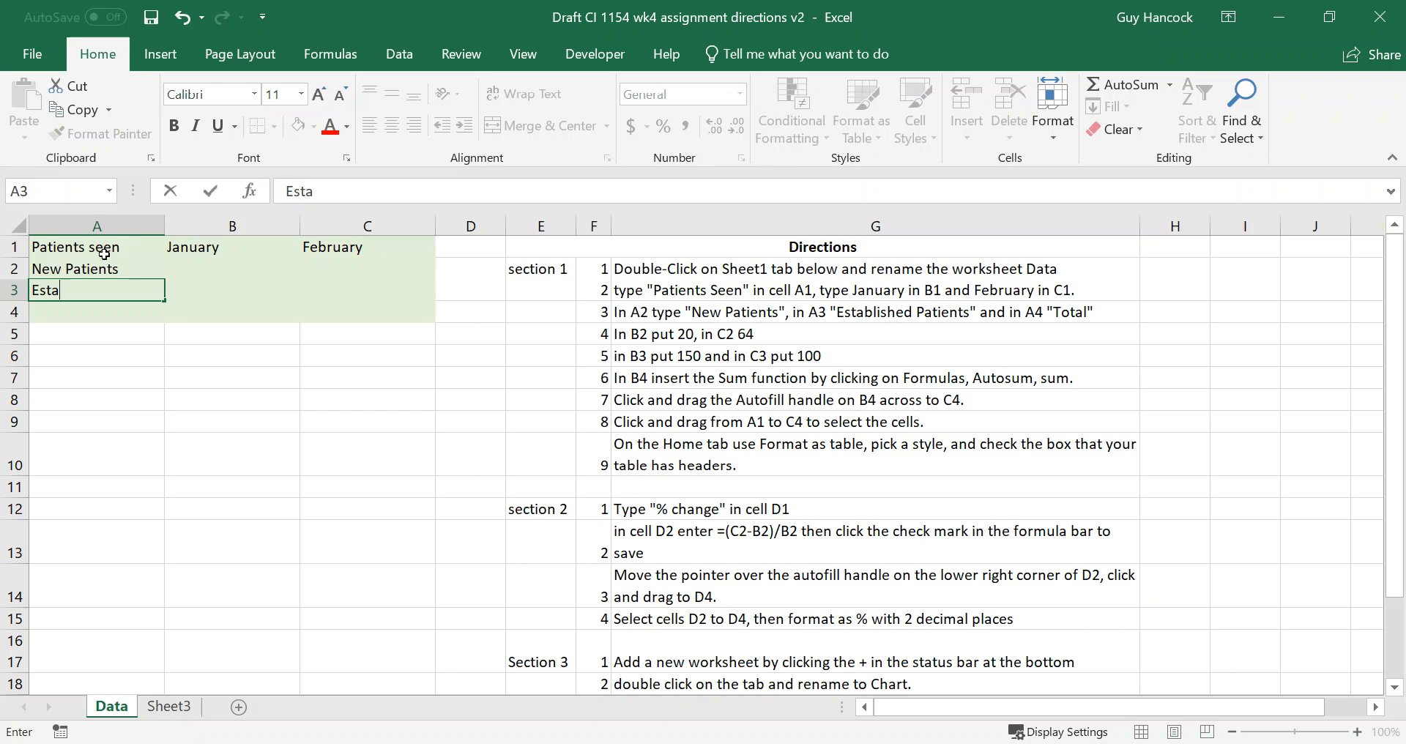
{"action": "type", "text": "bis"}
{"action": "key", "text": "BackSpace"}
{"action": "type", "text": "isl"}
{"action": "key", "text": "BackSpace"}
{"action": "key", "text": "BackSpace"}
{"action": "key", "text": "BackSpace"}
{"action": "type", "text": "lished p"}
{"action": "key", "text": "BackSpace"}
{"action": "type", "text": "Patients"}
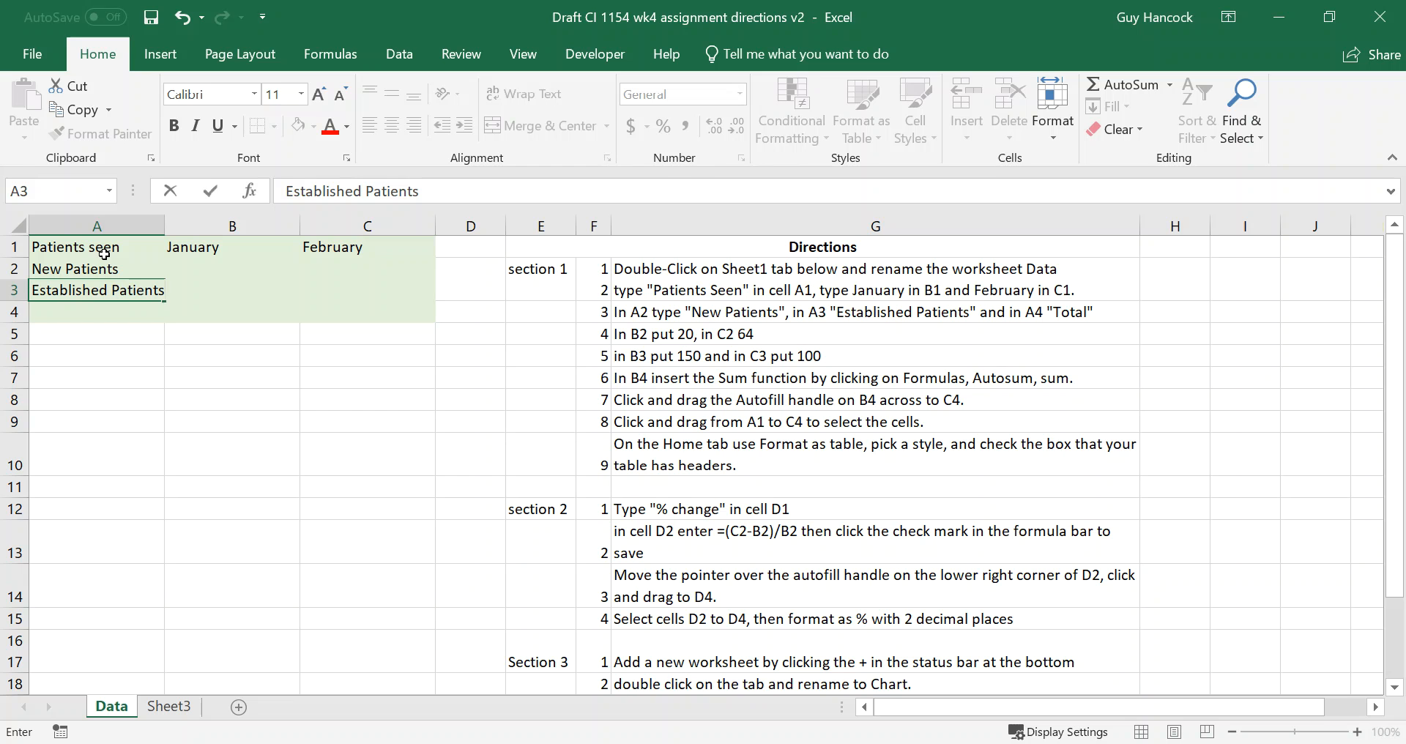
{"action": "key", "text": "Return"}
{"action": "type", "text": "Total"}
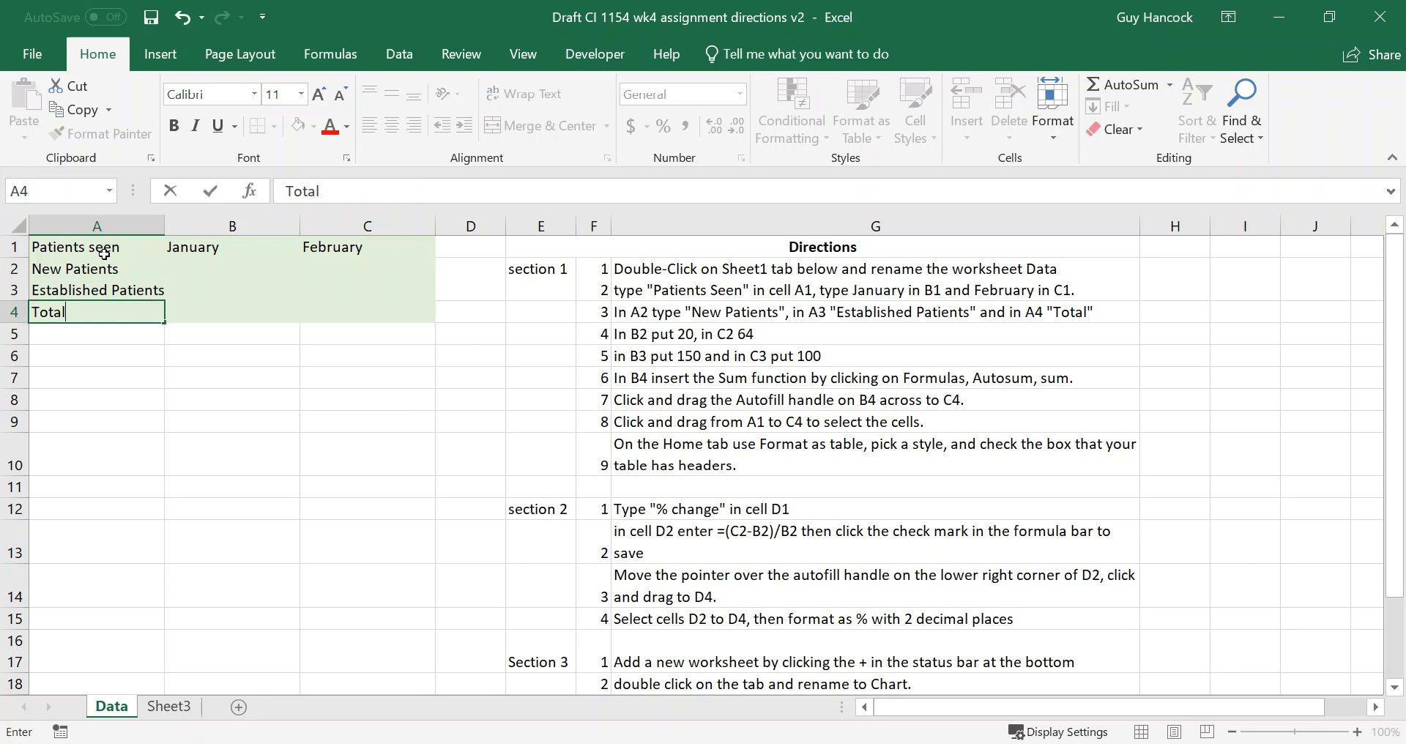
{"action": "key", "text": "Tab"}
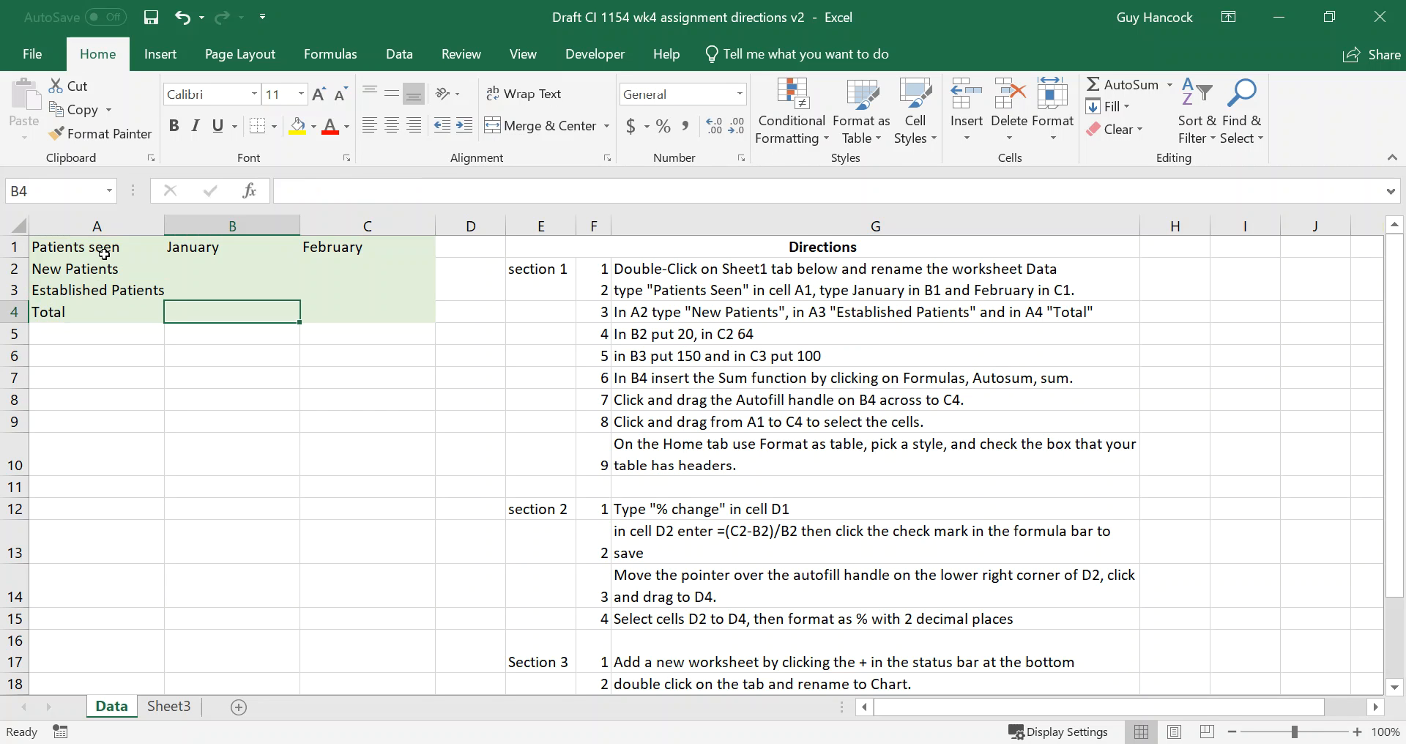
Enter the new patient values 20 and 64 in B2:C2 and the established patient values 150 and 100 in B3:C3.
{"action": "key", "text": "Up"}
{"action": "key", "text": "Up"}
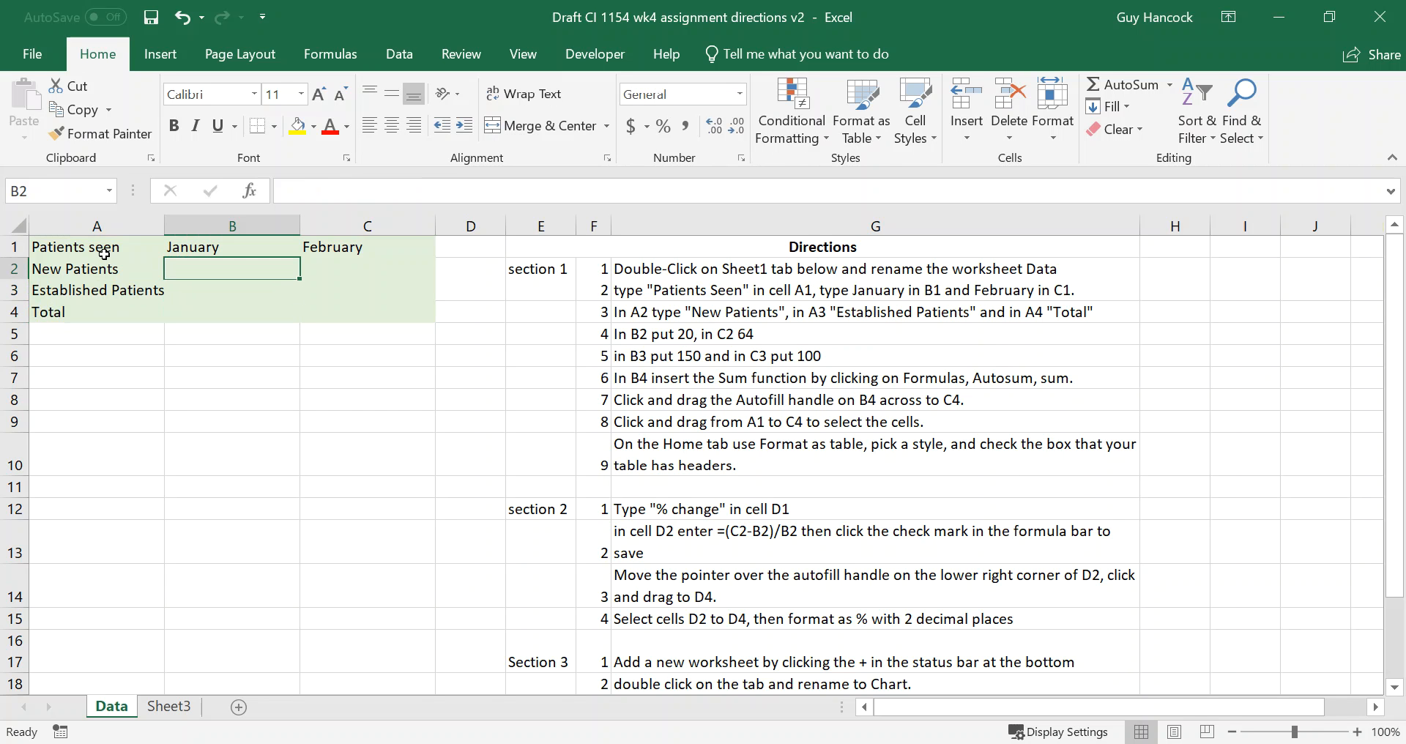
{"action": "type", "text": "20"}
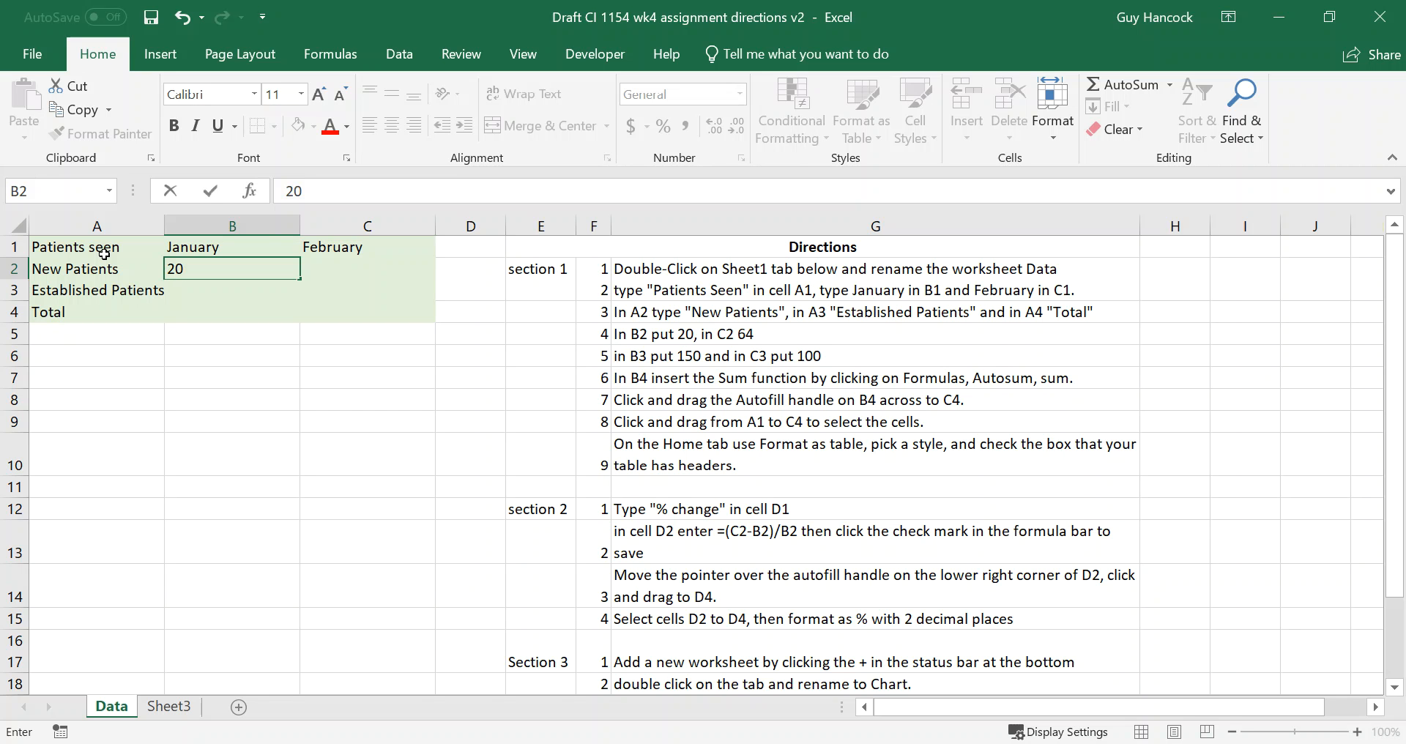
{"action": "key", "text": "Tab"}
{"action": "type", "text": "64"}
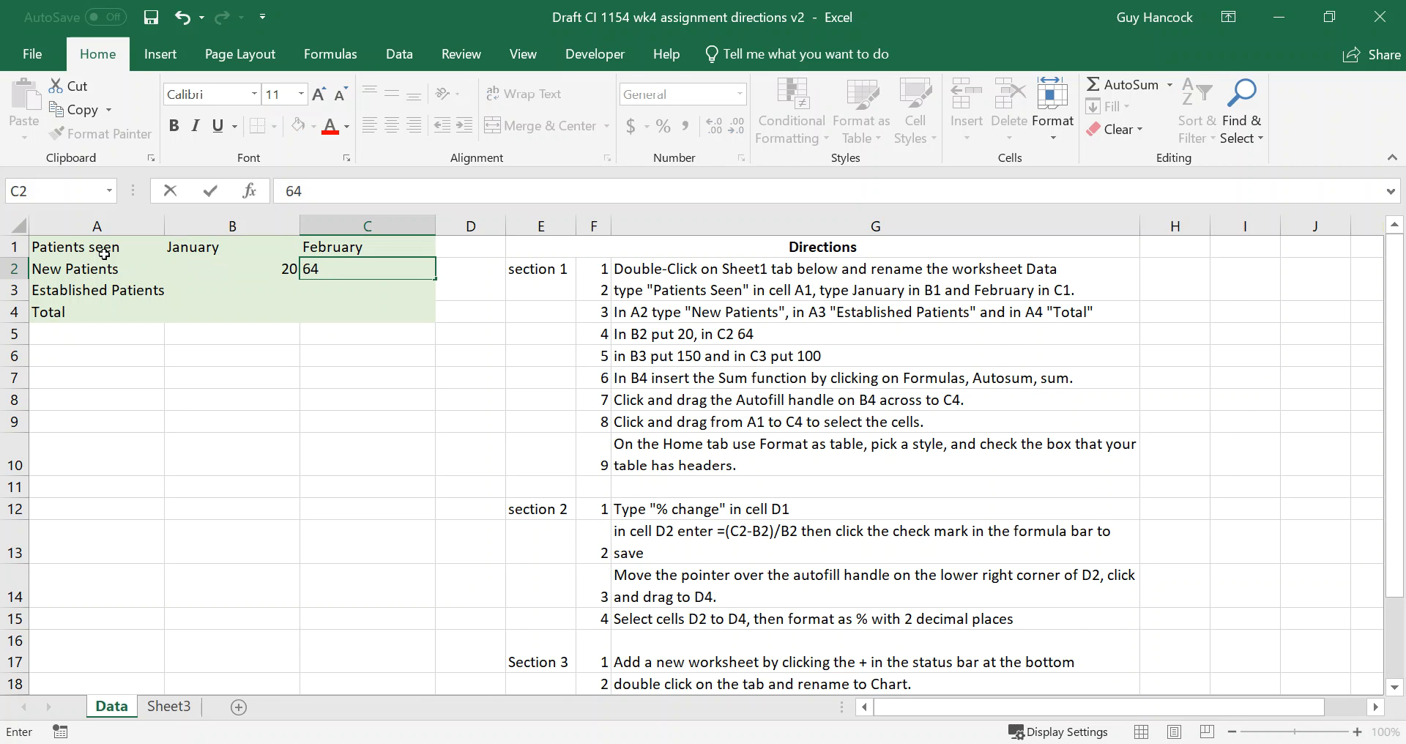
{"action": "key", "text": "Return"}
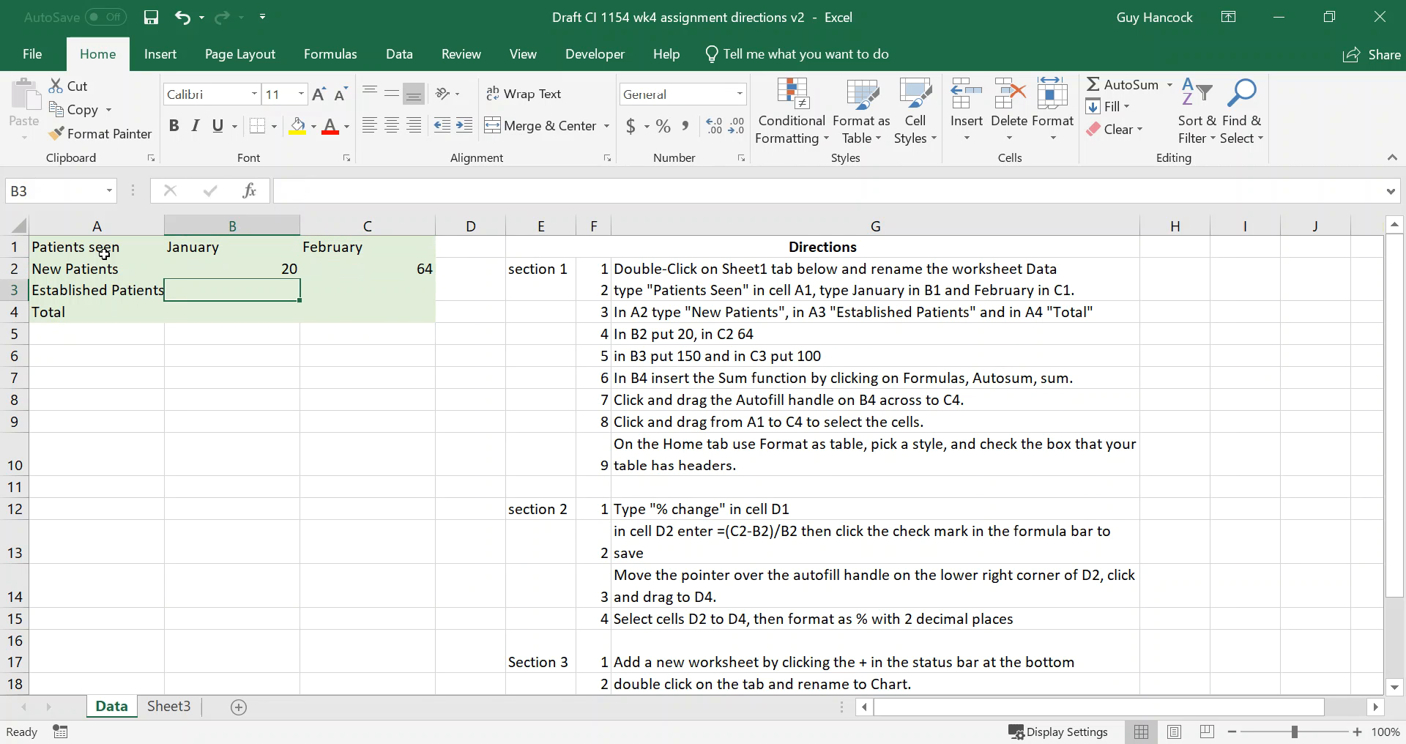
{"action": "type", "text": "150"}
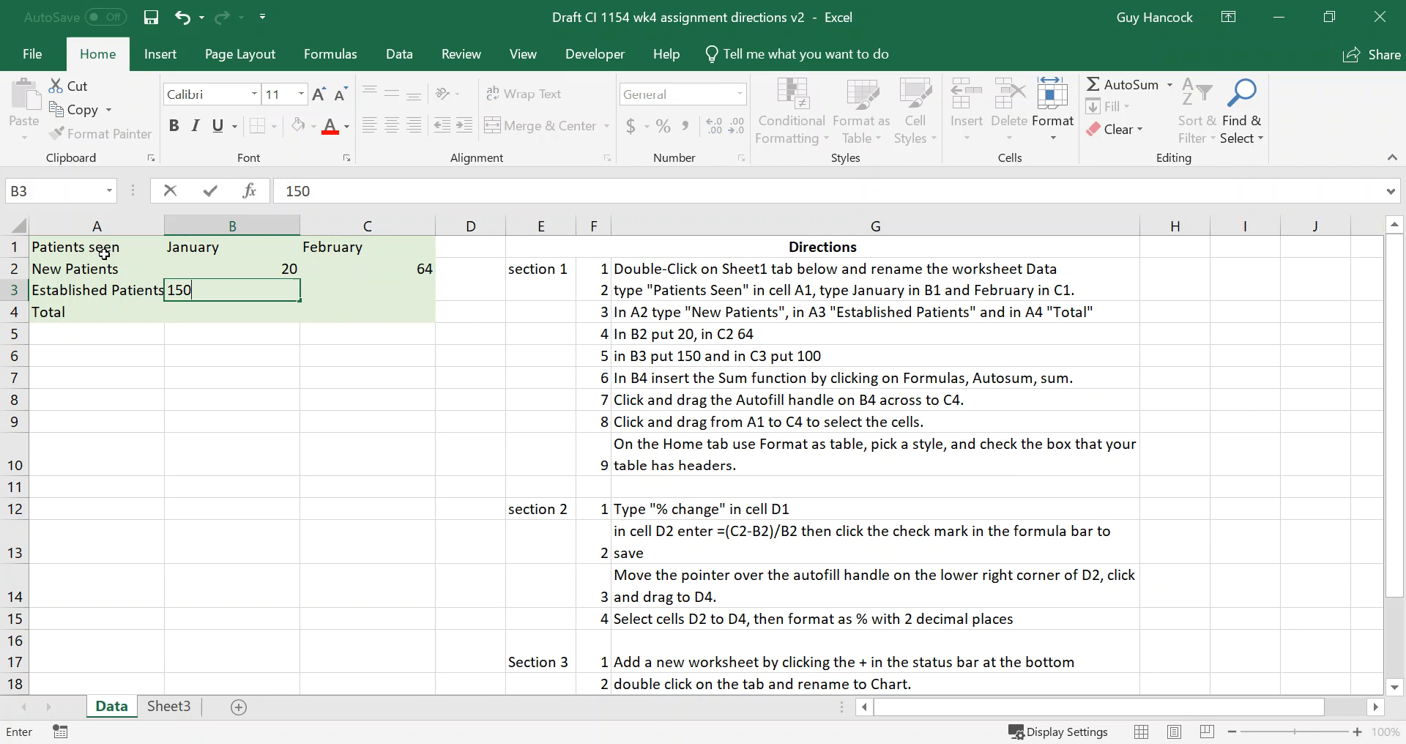
{"action": "key", "text": "Tab"}
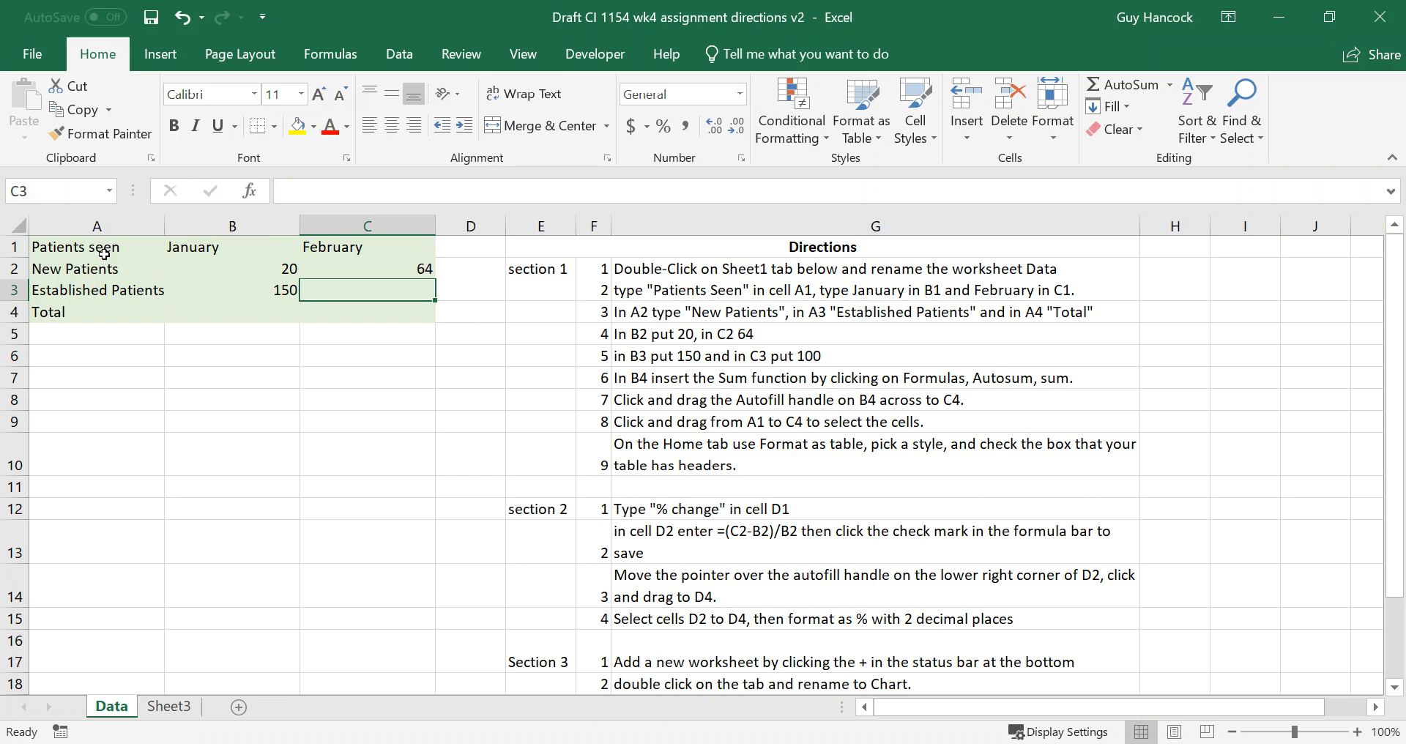
{"action": "type", "text": "100"}
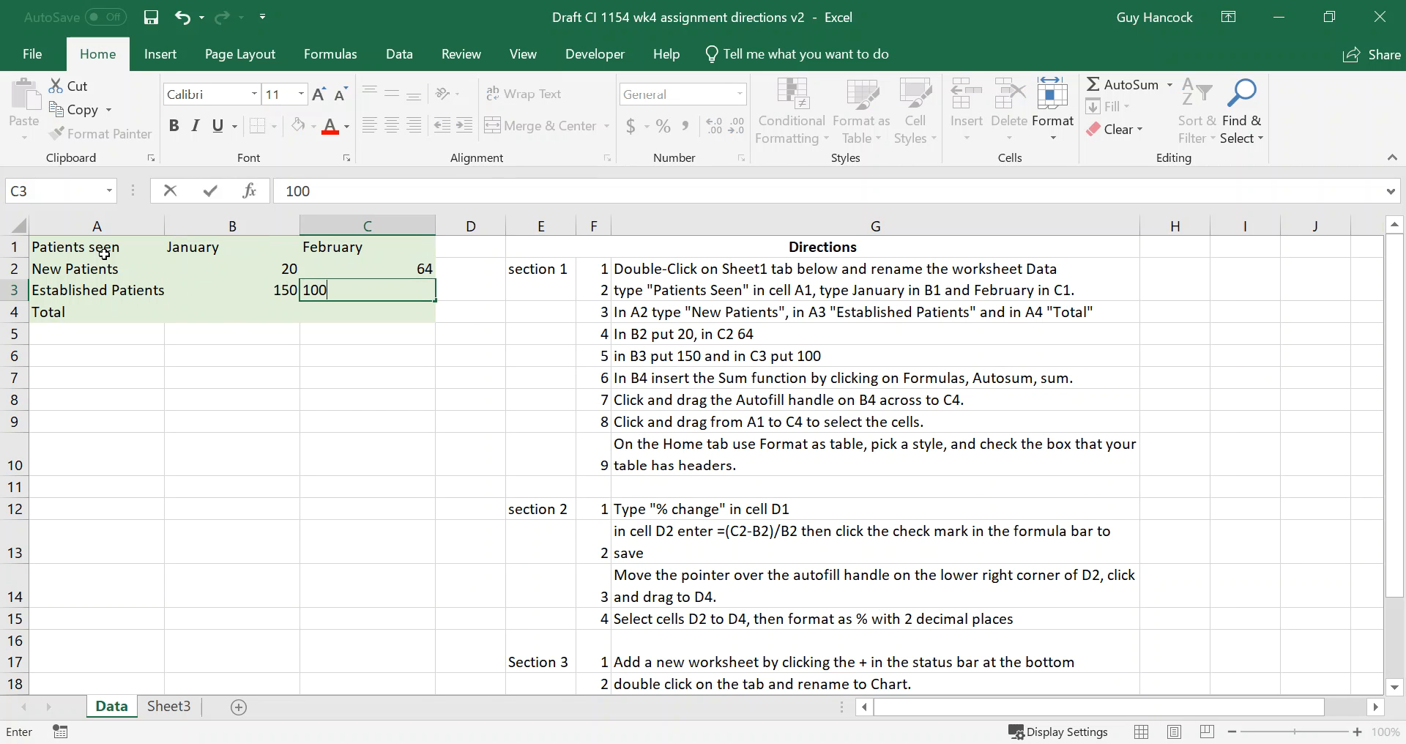
{"action": "key", "text": "Return"}
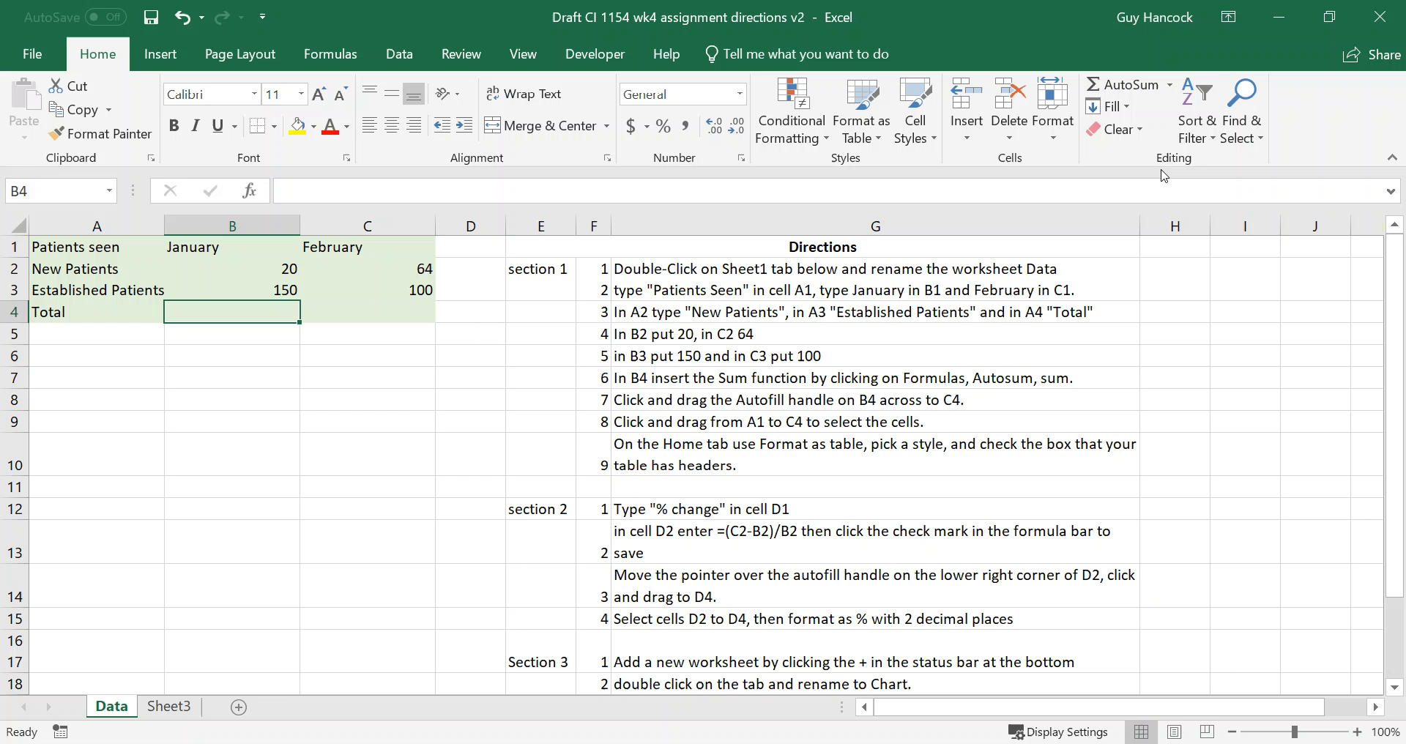
Total B2:B3 in cell B4 with the AutoSum Sum function and autofill the formula across to C4.
{"action": "left_click", "coordinate": [1171, 86]}
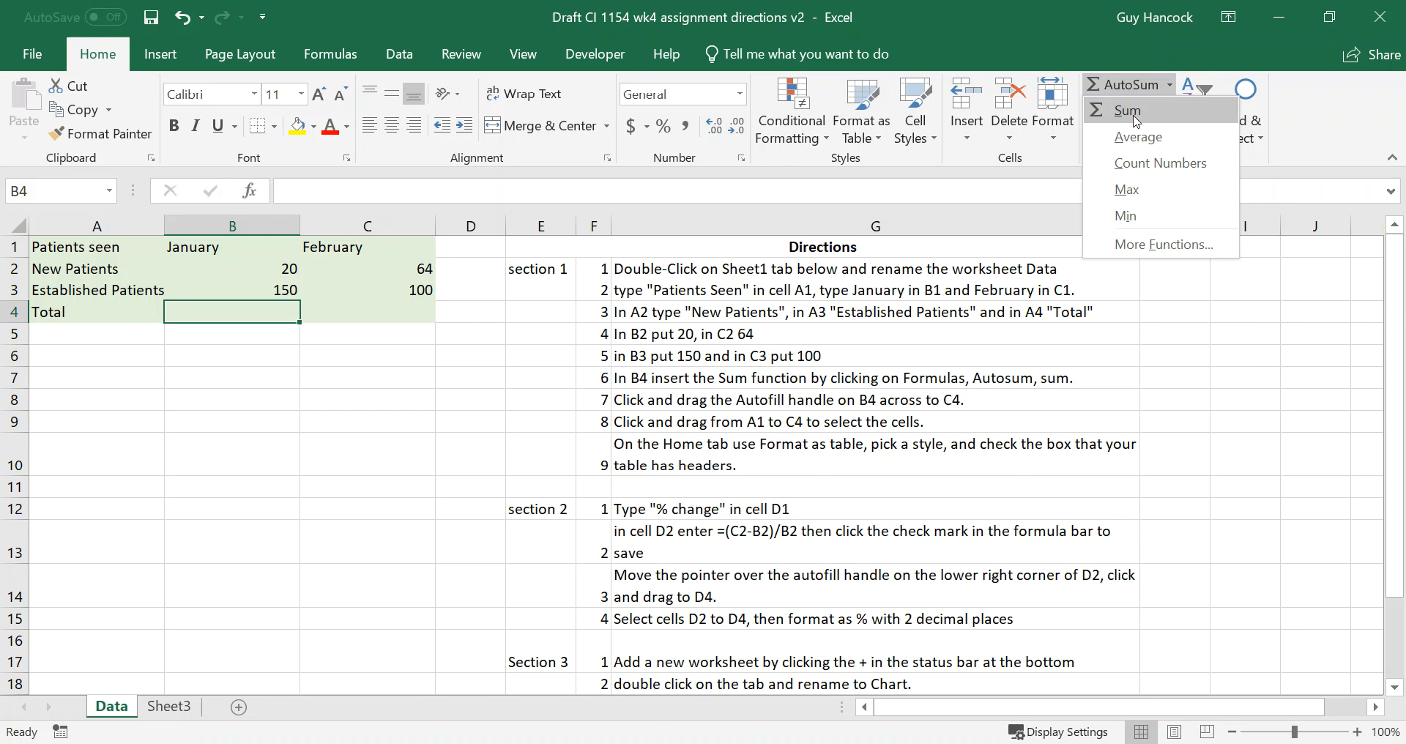
{"action": "left_click", "coordinate": [978, 41]}
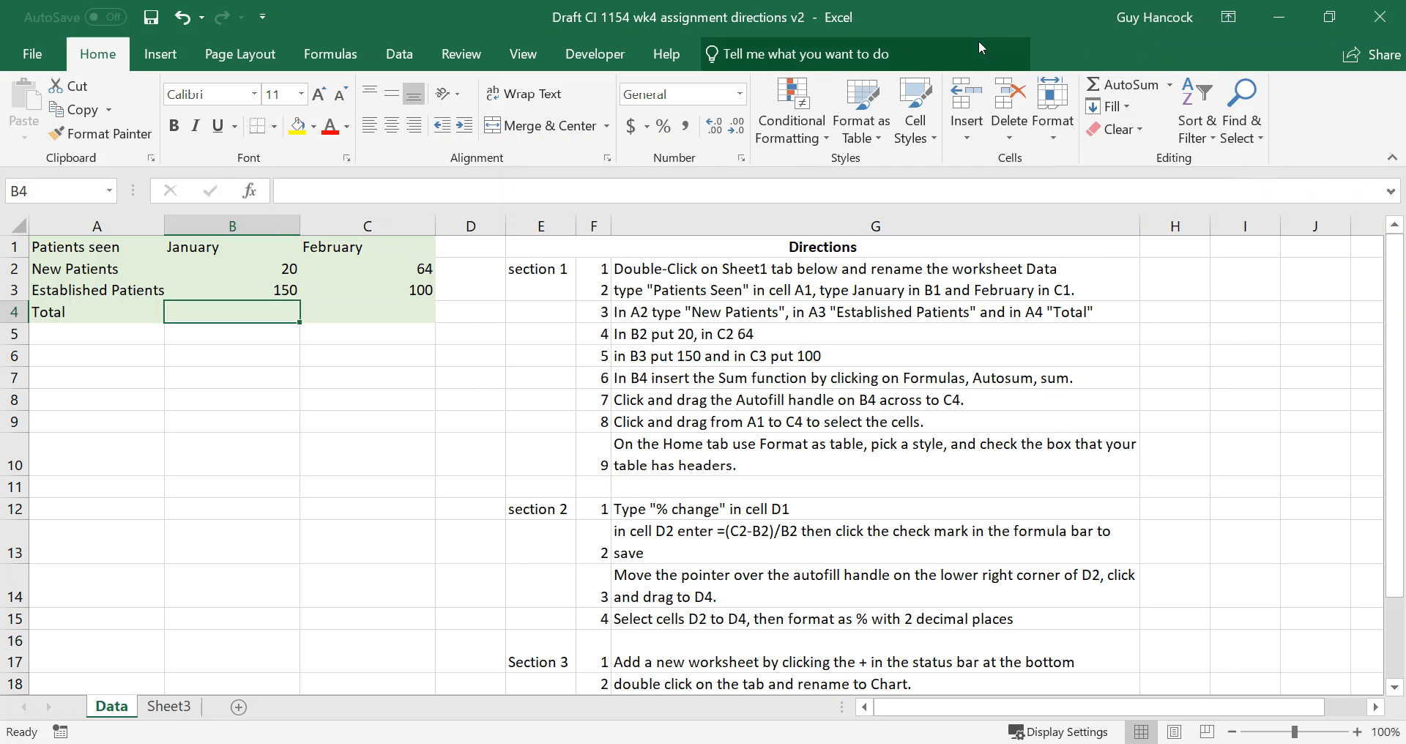
{"action": "left_click", "coordinate": [341, 57]}
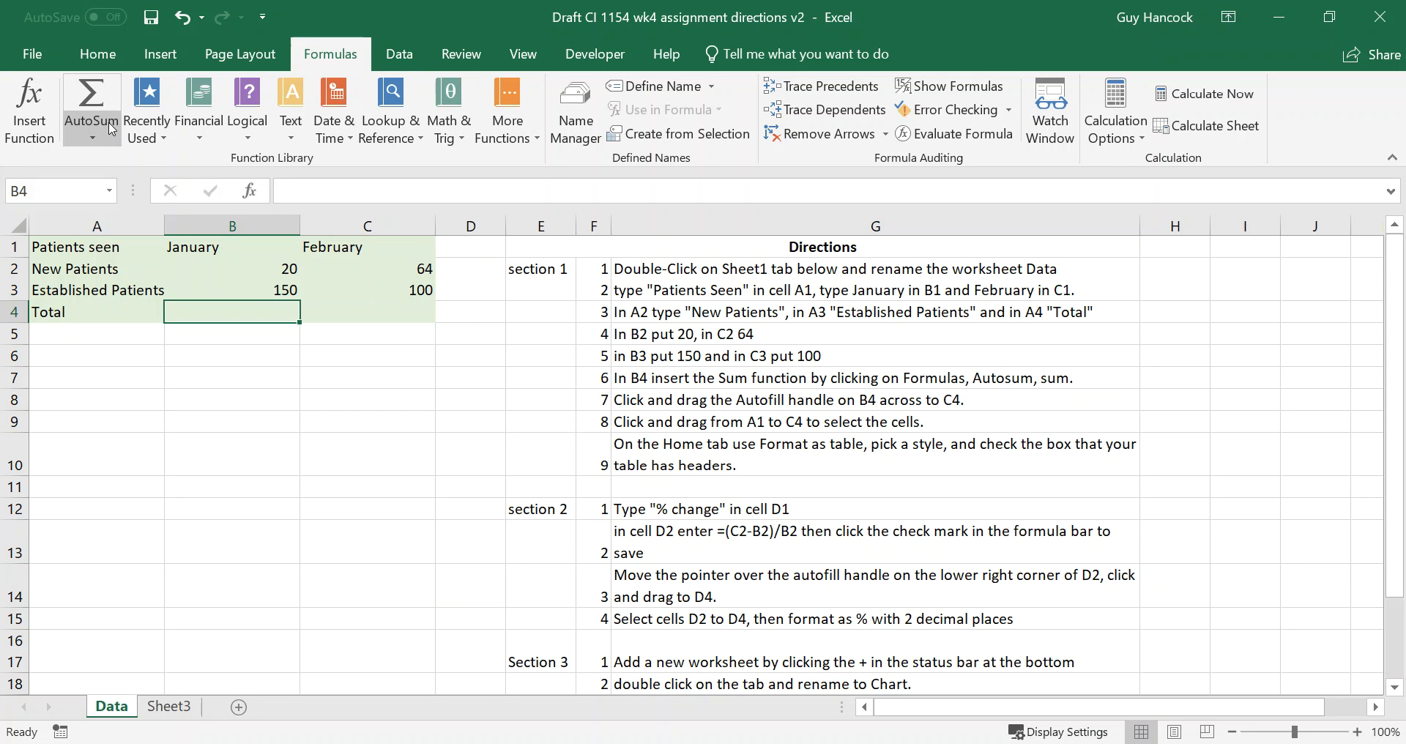
{"action": "left_click", "coordinate": [93, 141]}
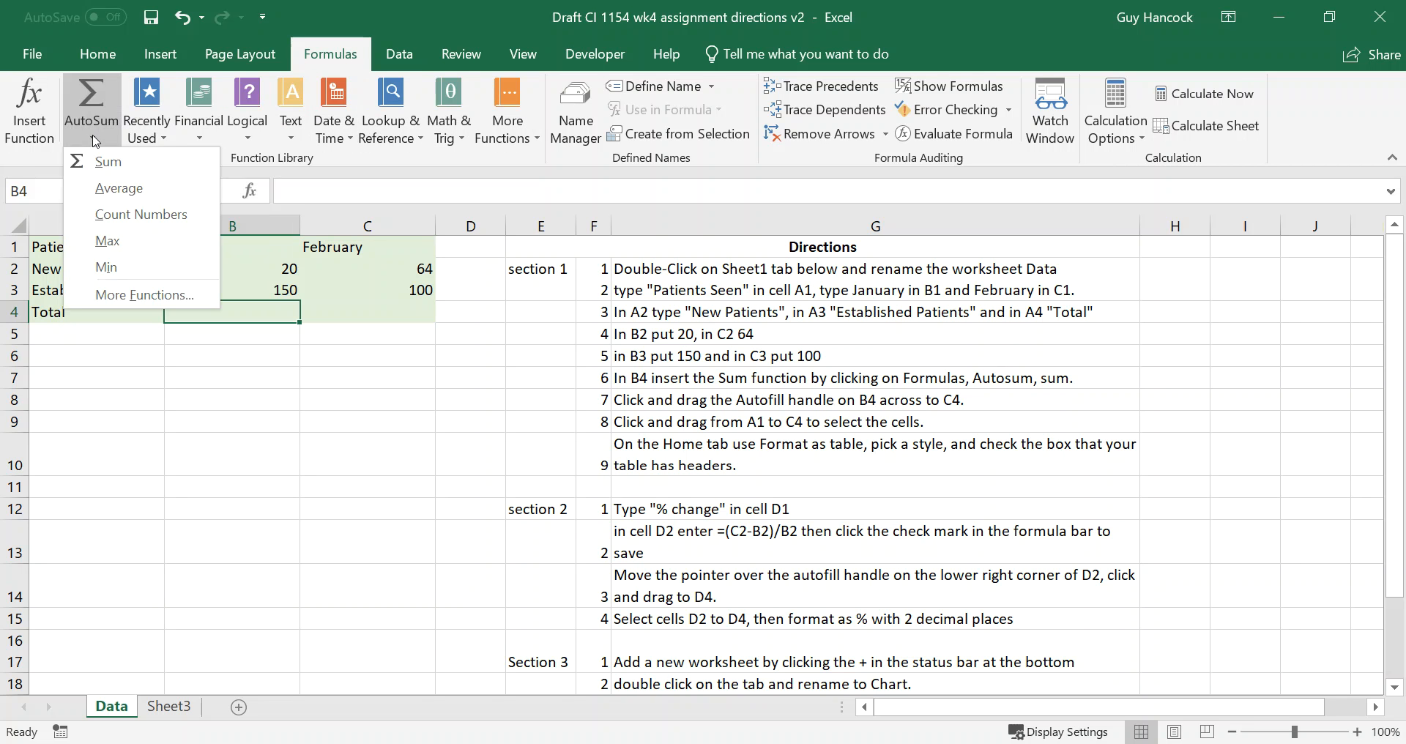
{"action": "left_click", "coordinate": [106, 163]}
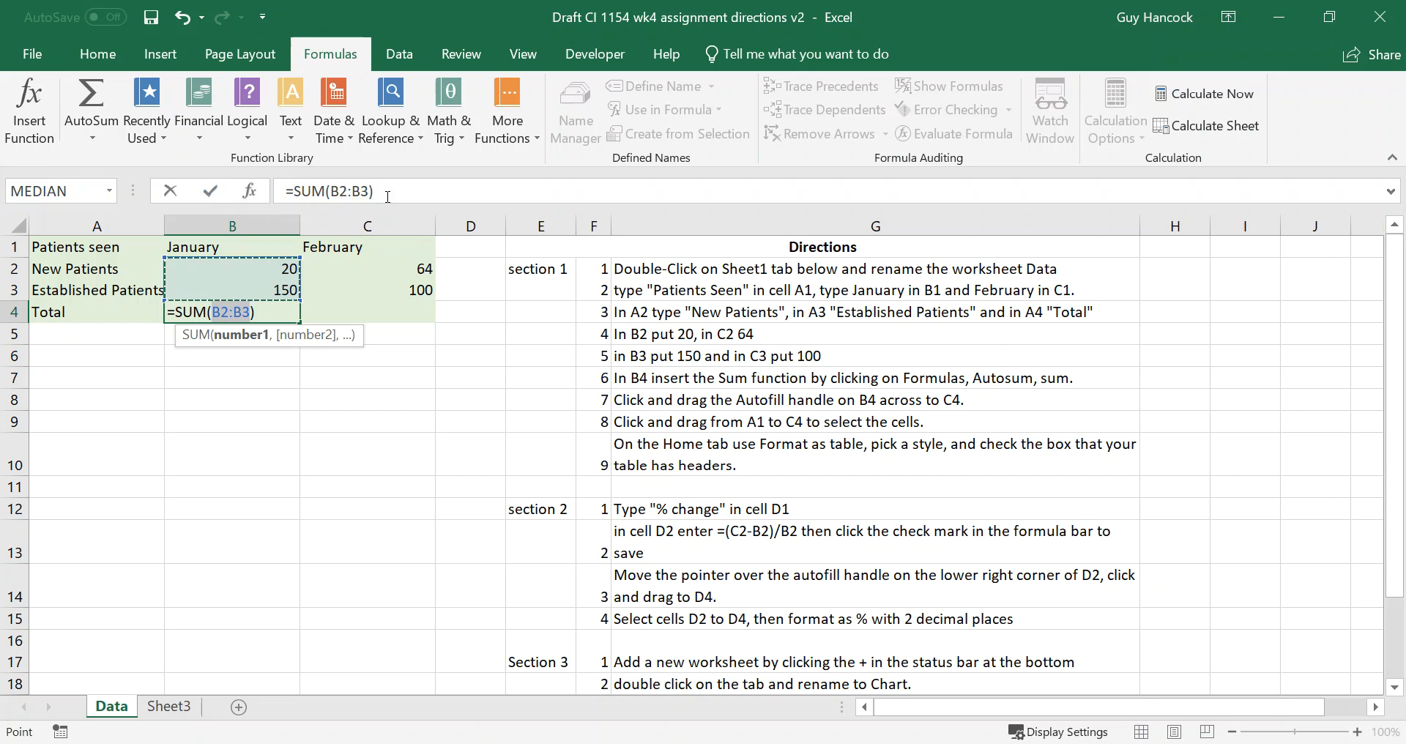
{"action": "left_click", "coordinate": [211, 192]}
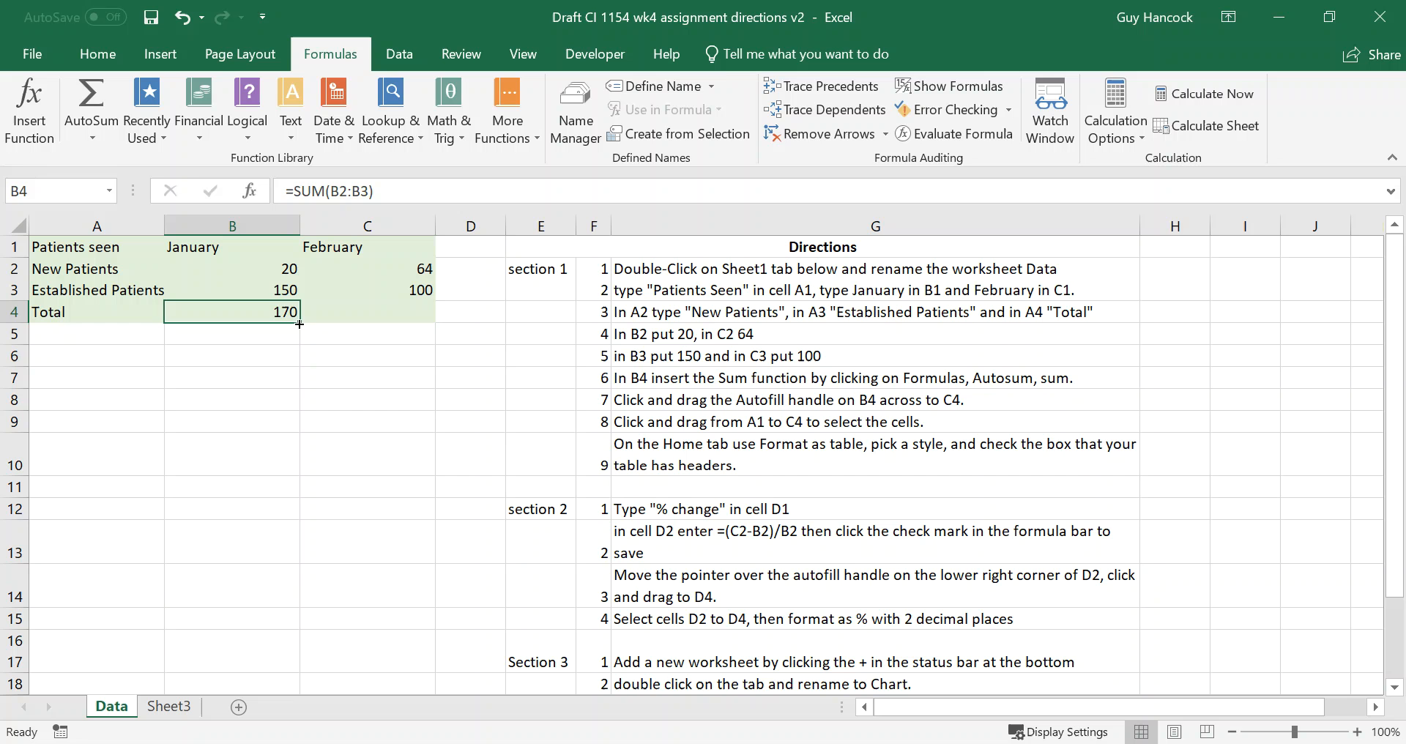
{"action": "left_click_drag", "start_coordinate": [299, 320], "coordinate": [392, 320]}
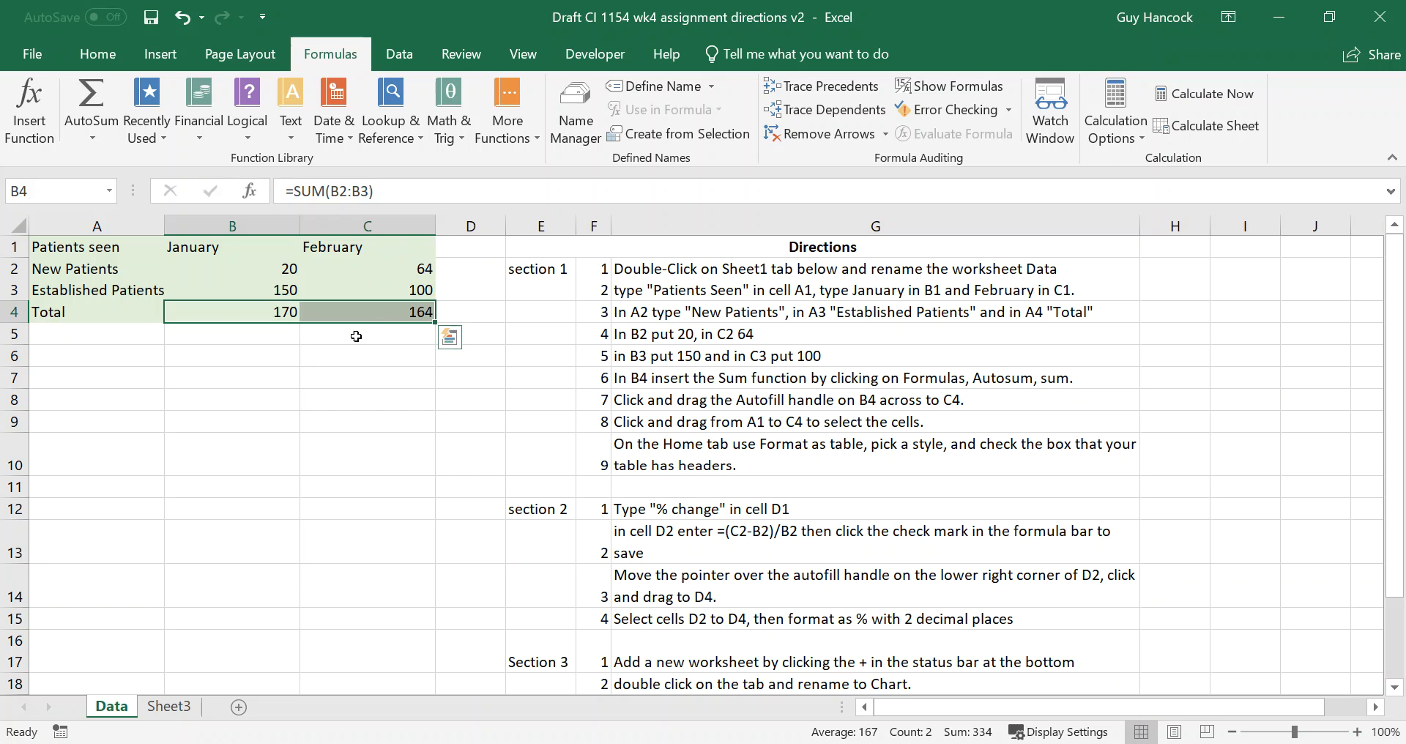
{"action": "left_click", "coordinate": [376, 314]}
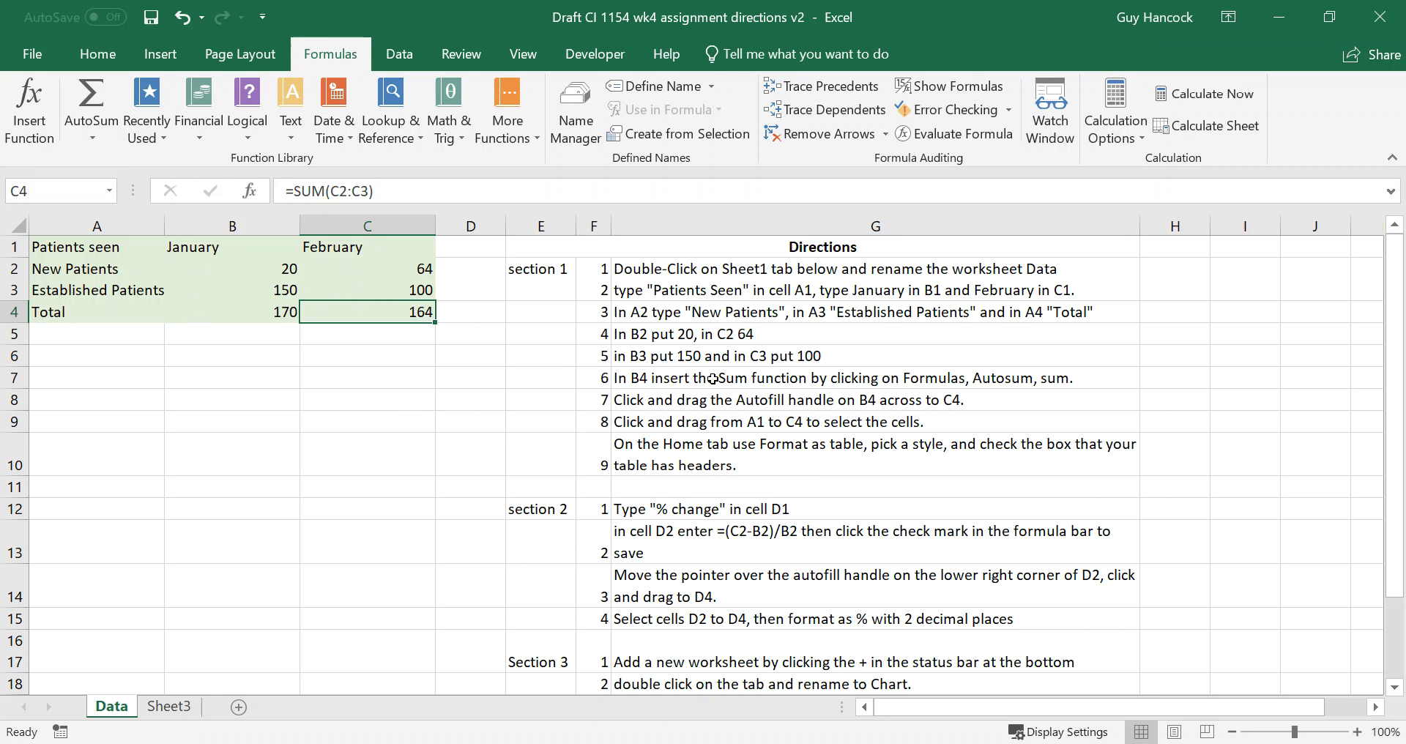
Add a bottom border beneath the established patient values in B3:C3.
{"action": "left_click_drag", "start_coordinate": [248, 289], "coordinate": [320, 294]}
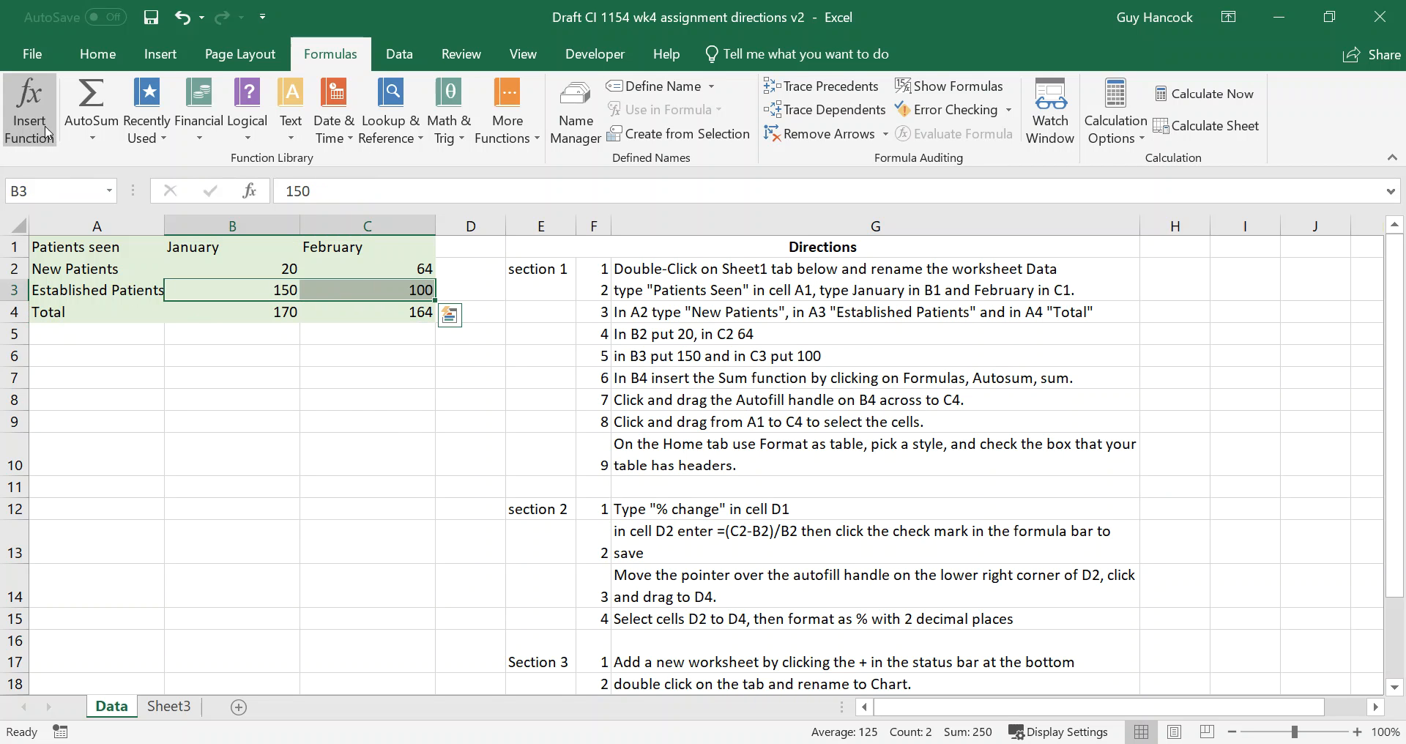
{"action": "left_click", "coordinate": [88, 57]}
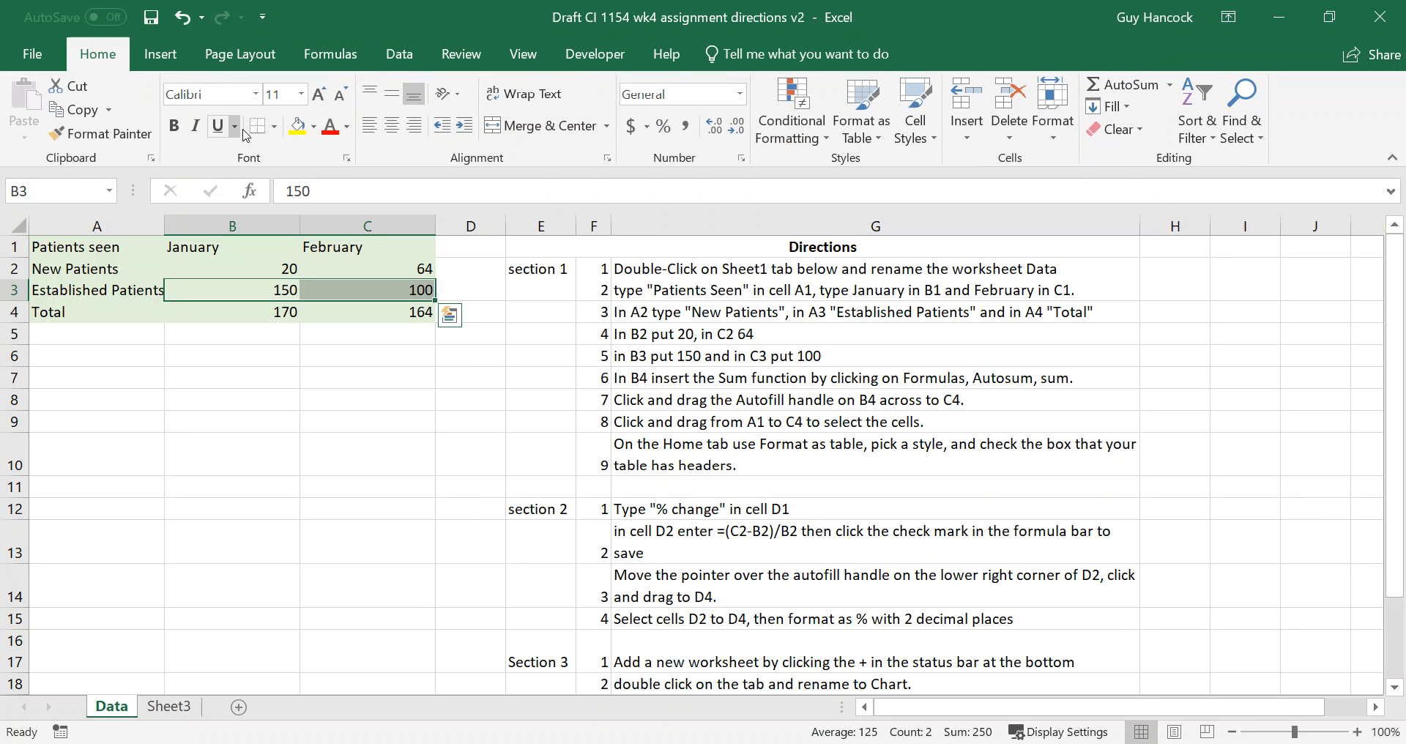
{"action": "left_click", "coordinate": [339, 361]}
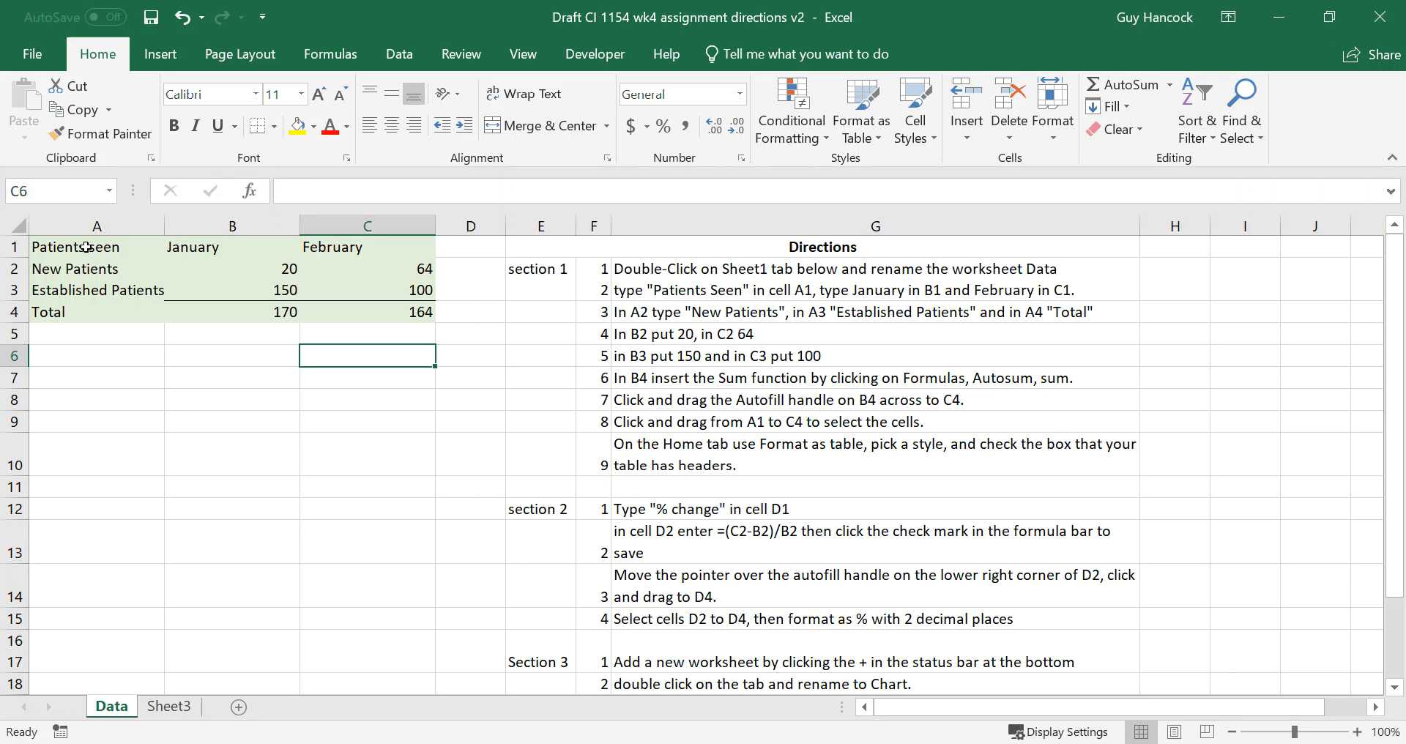
Format the range A1:C4 as a table with headers using the Blue, Table Style Light 9 style.
{"action": "left_click_drag", "start_coordinate": [86, 248], "coordinate": [342, 311]}
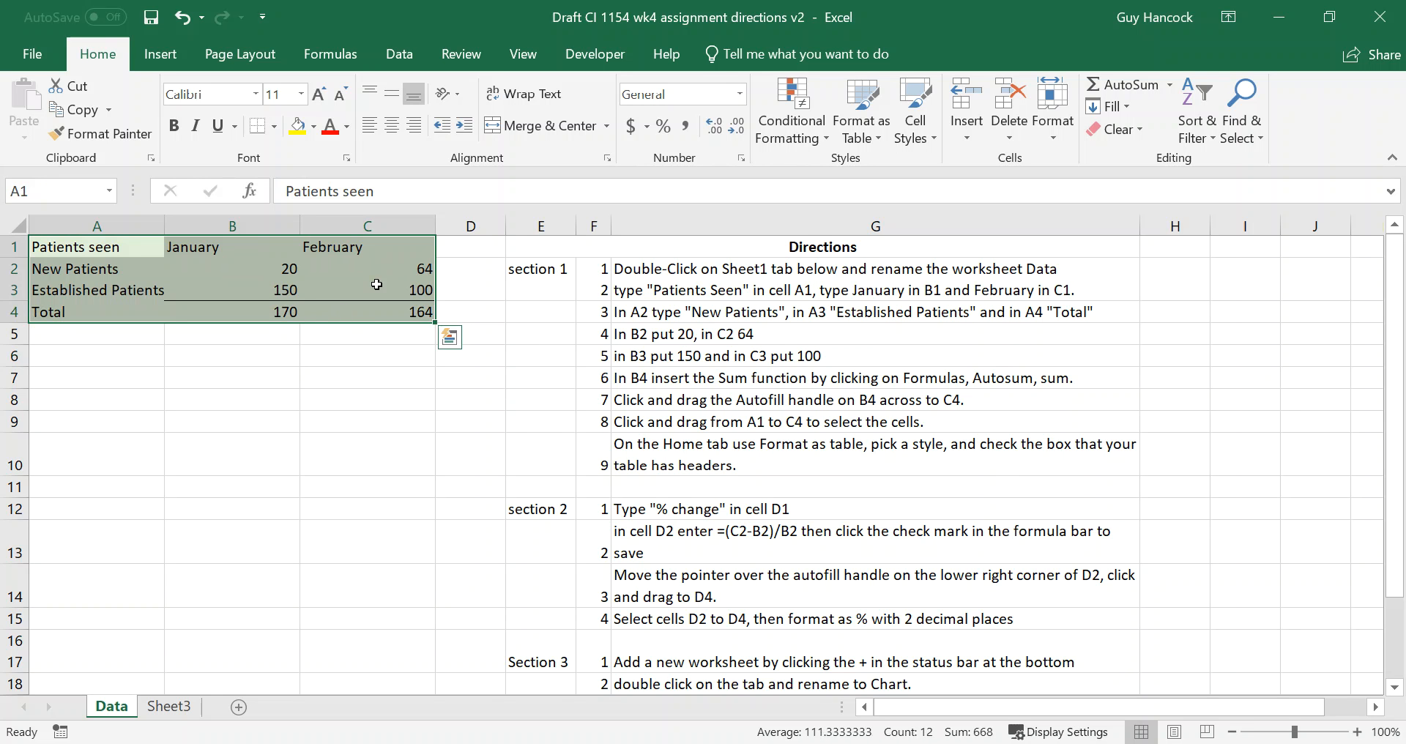
{"action": "left_click", "coordinate": [879, 139]}
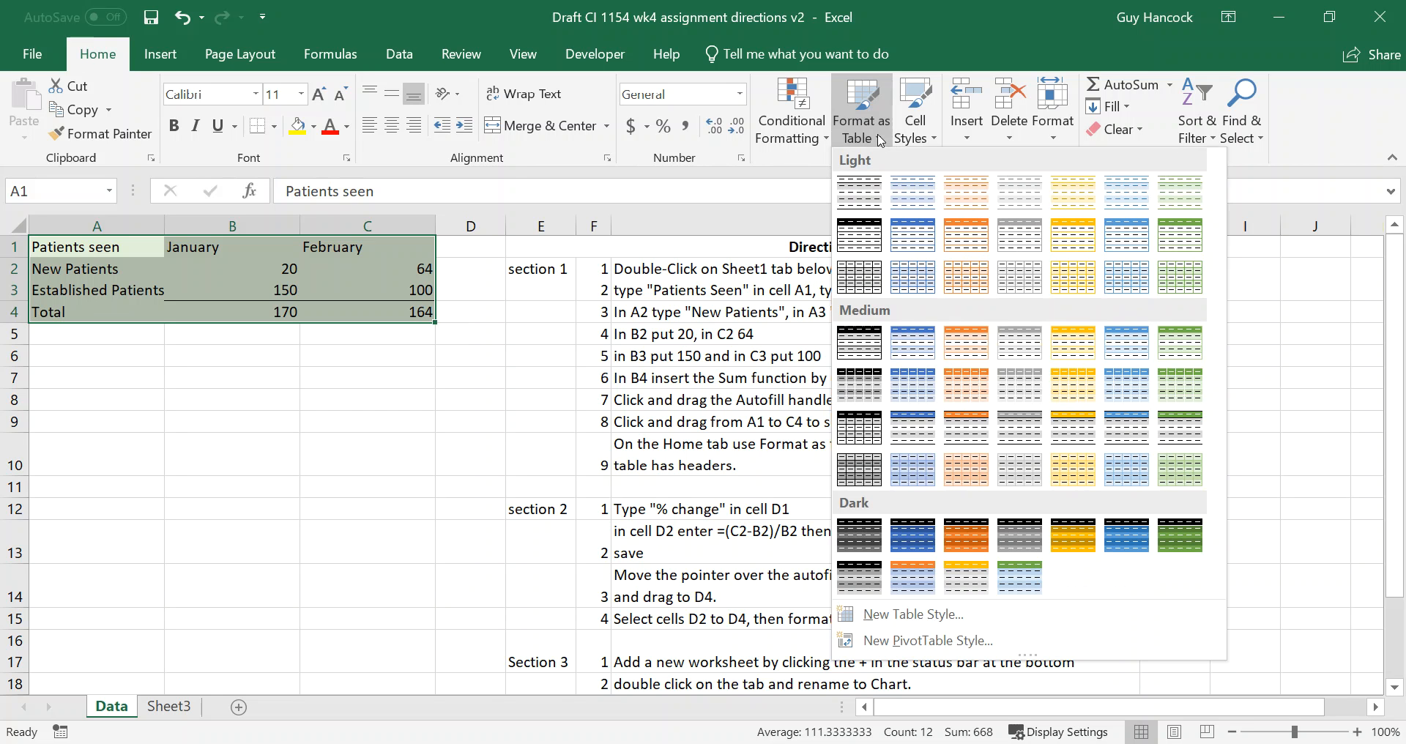
{"action": "left_click", "coordinate": [926, 236]}
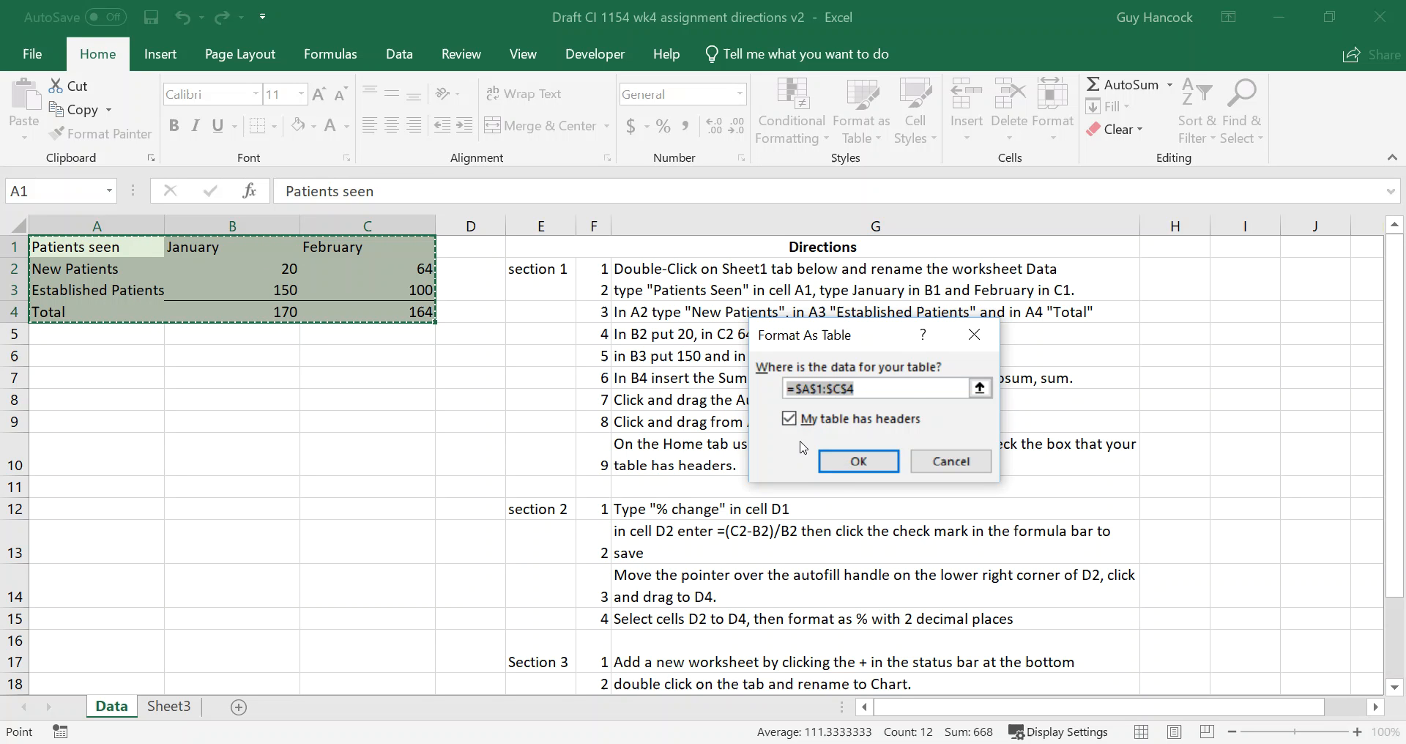
{"action": "left_click", "coordinate": [857, 462]}
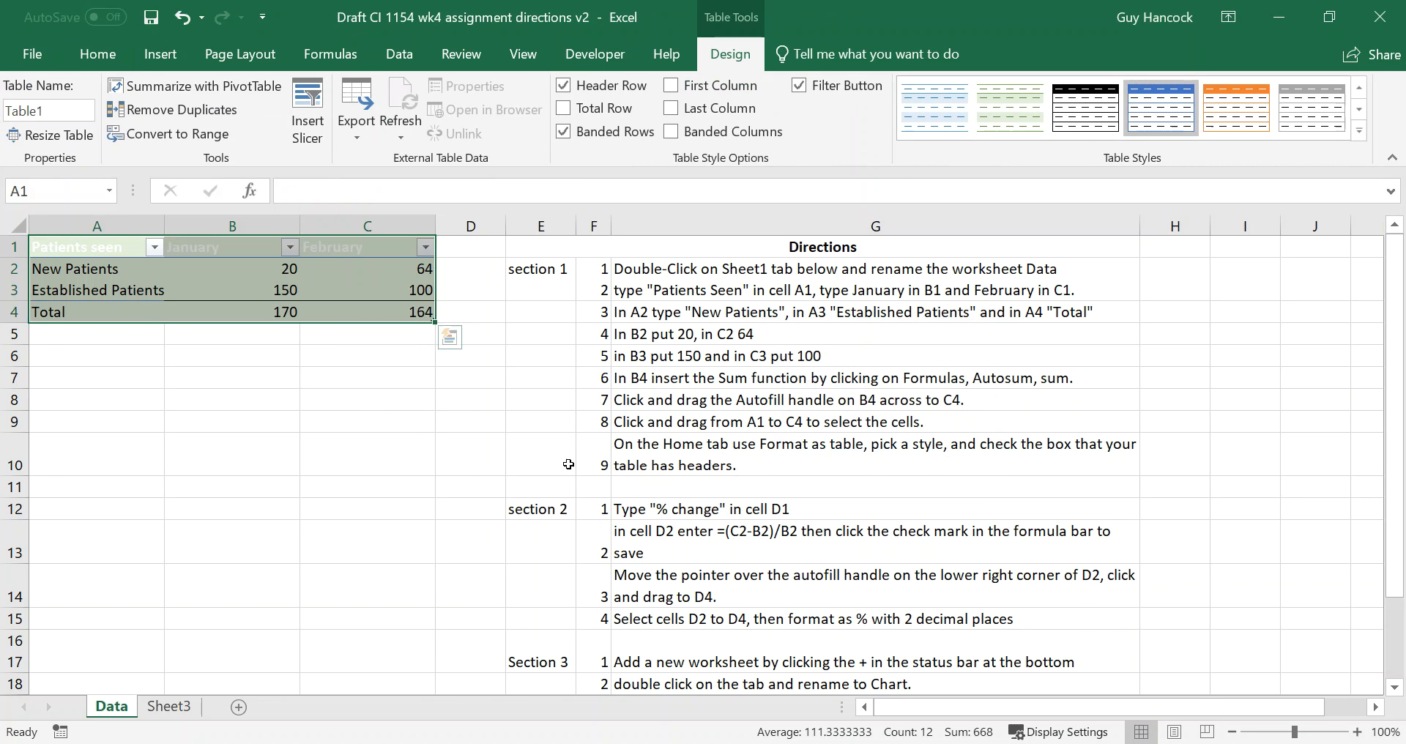
{"action": "left_click", "coordinate": [415, 421]}
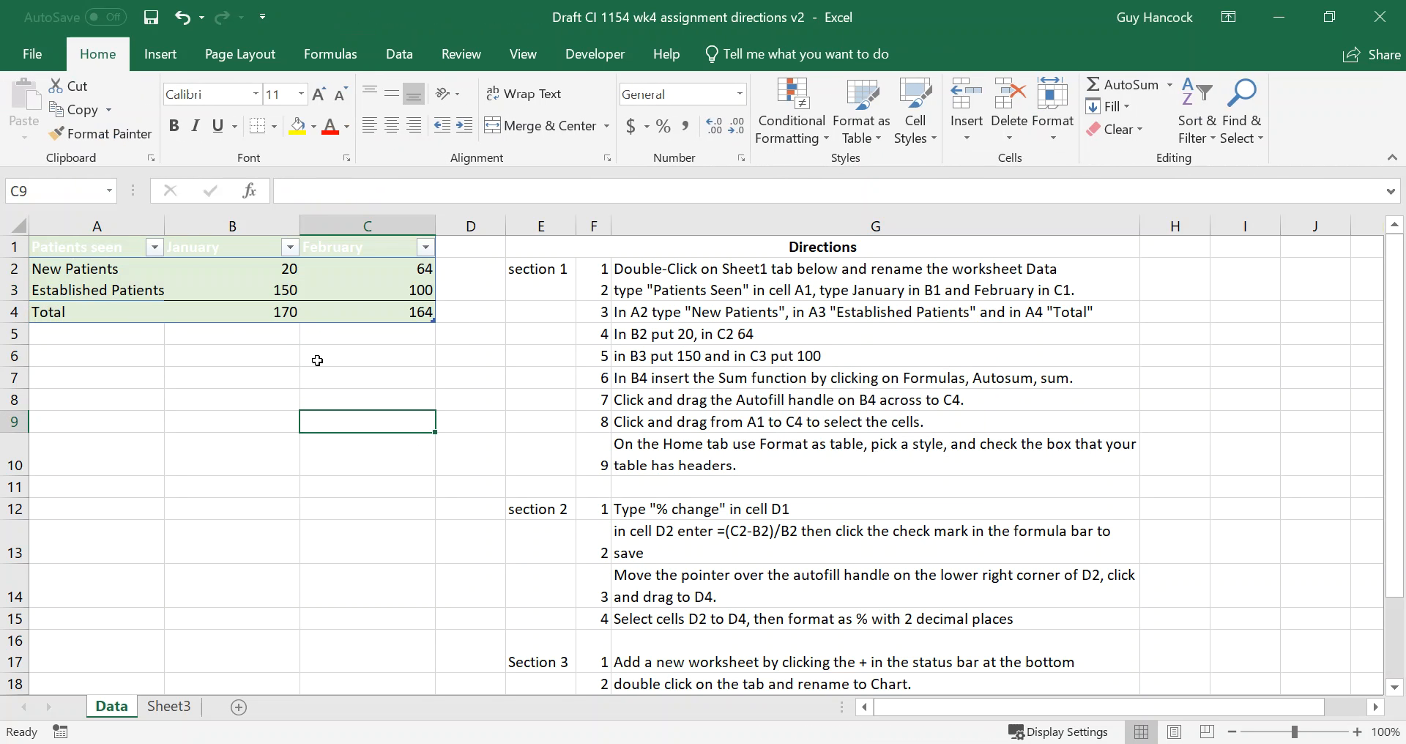
Change the font color of the table header cells A1:C1 to Automatic black.
{"action": "left_click_drag", "start_coordinate": [94, 251], "coordinate": [418, 250]}
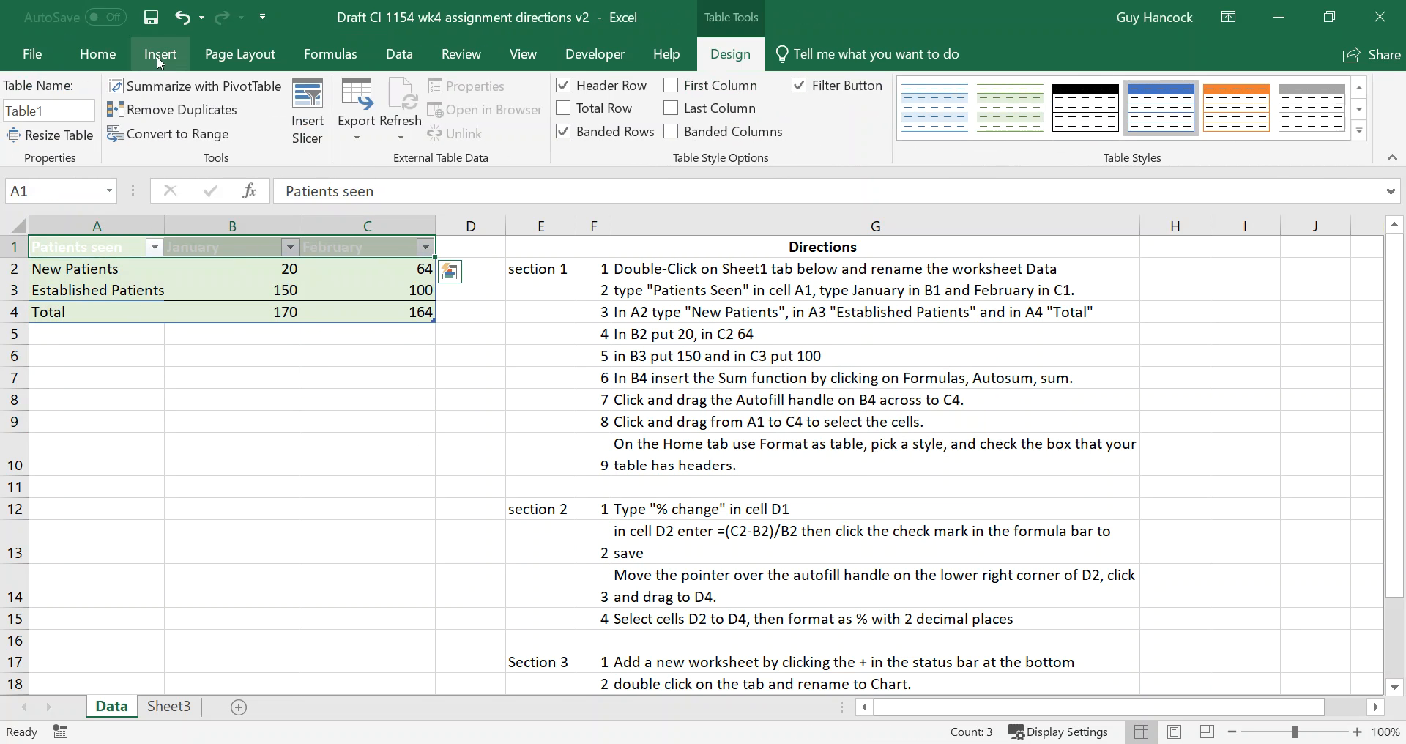
{"action": "left_click", "coordinate": [78, 45]}
{"action": "left_click", "coordinate": [348, 129]}
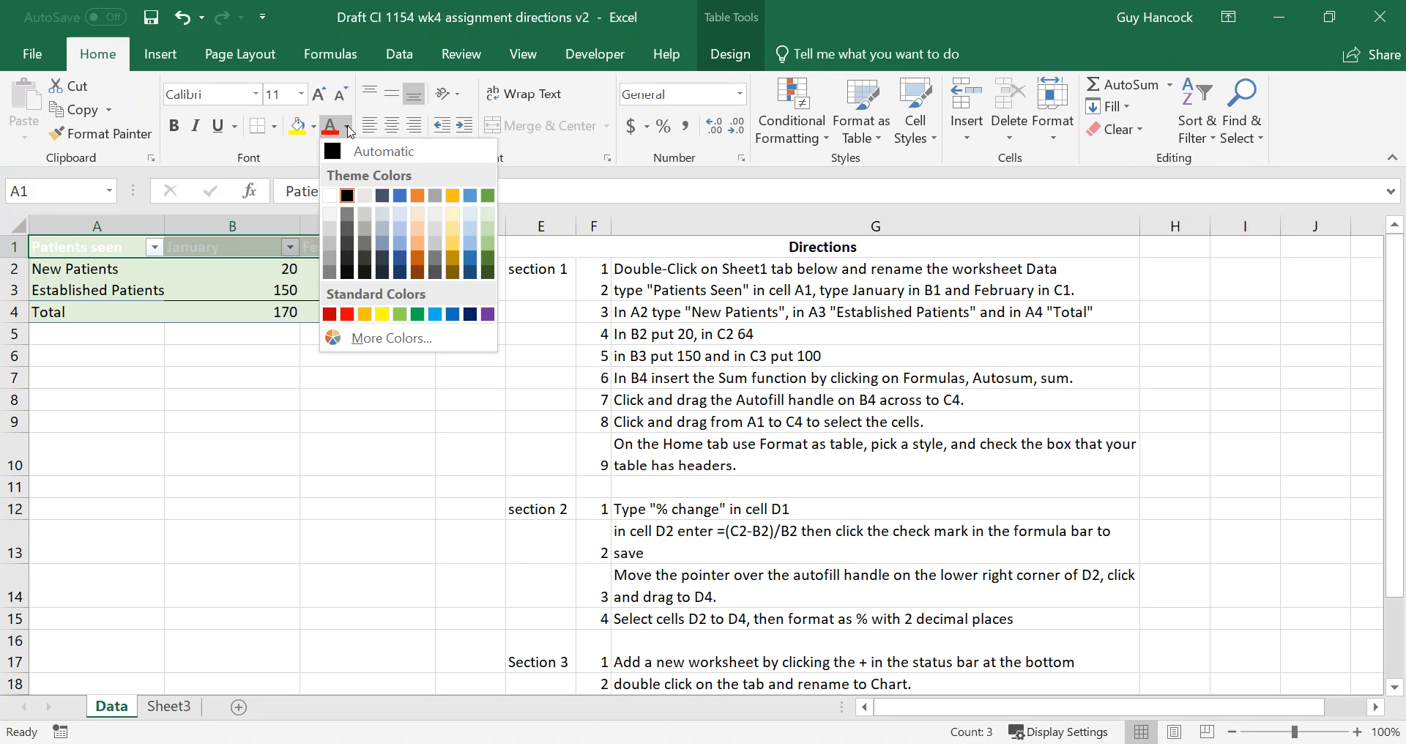
{"action": "left_click", "coordinate": [349, 194]}
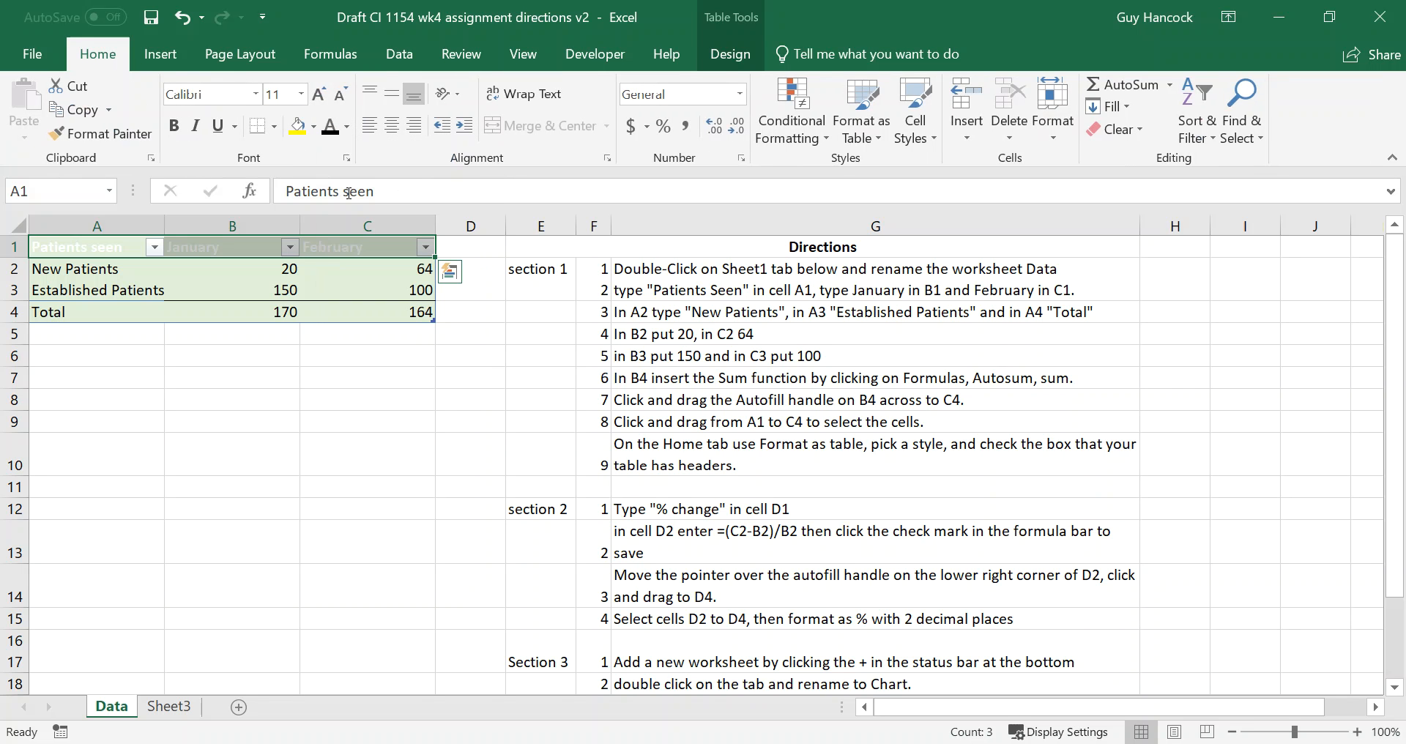
{"action": "left_click", "coordinate": [348, 130]}
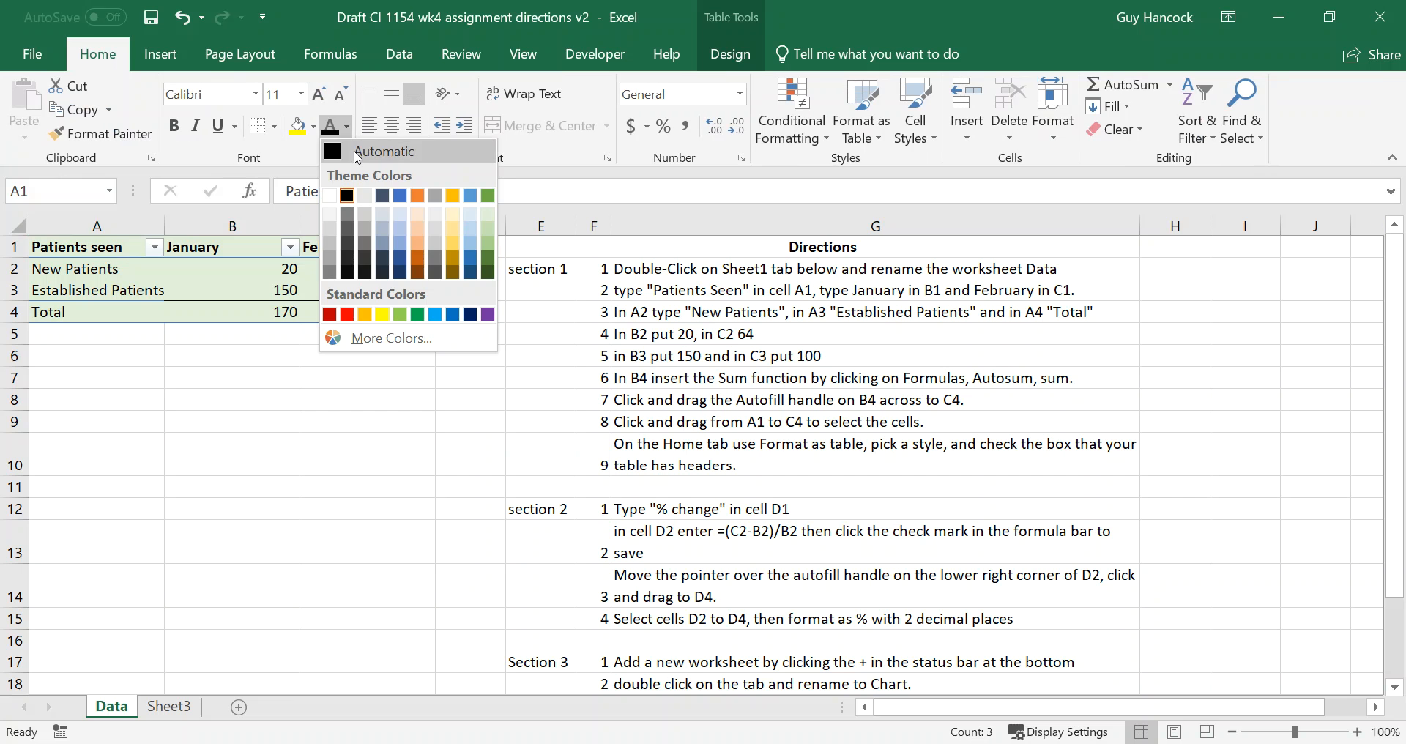
{"action": "left_click", "coordinate": [334, 154]}
{"action": "left_click", "coordinate": [356, 353]}
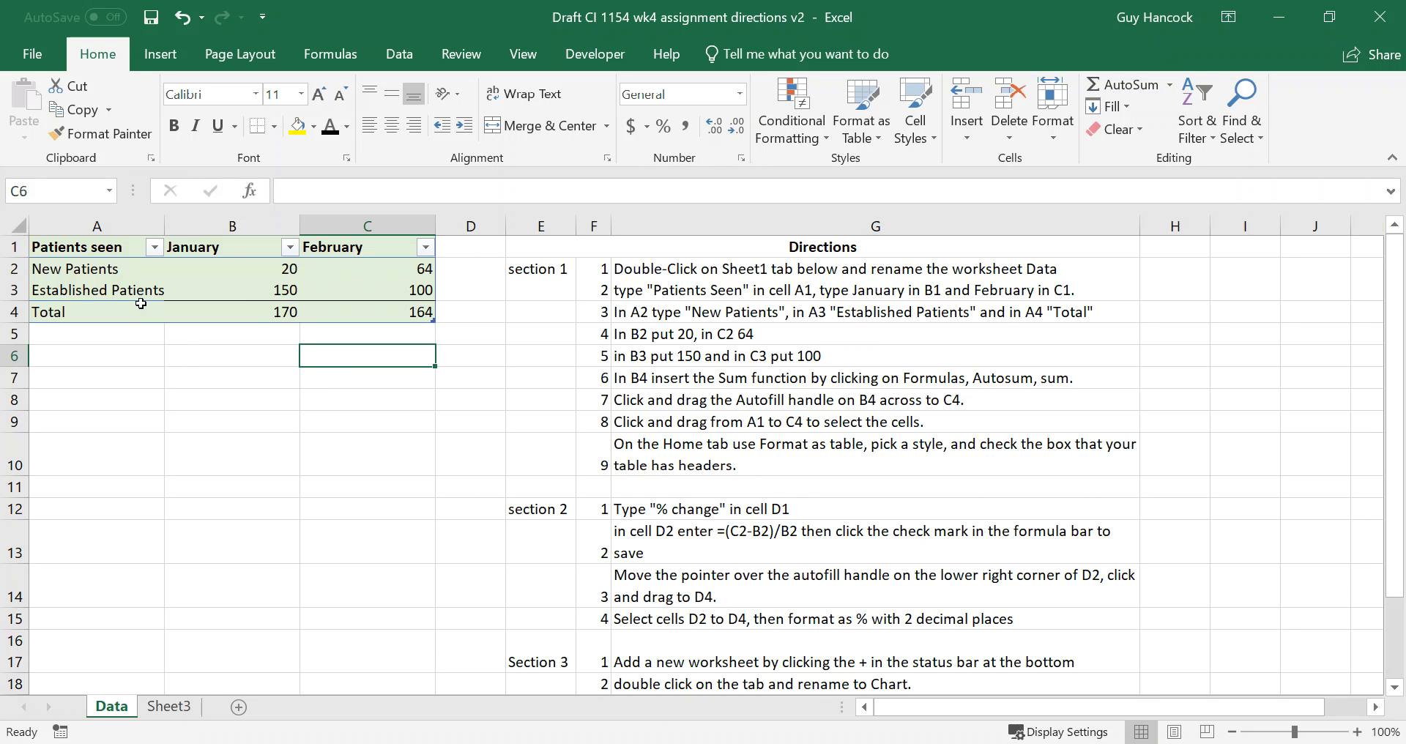
Look at the sort and filter options of the February and Patients seen columns without applying any.
{"action": "left_click", "coordinate": [425, 248]}
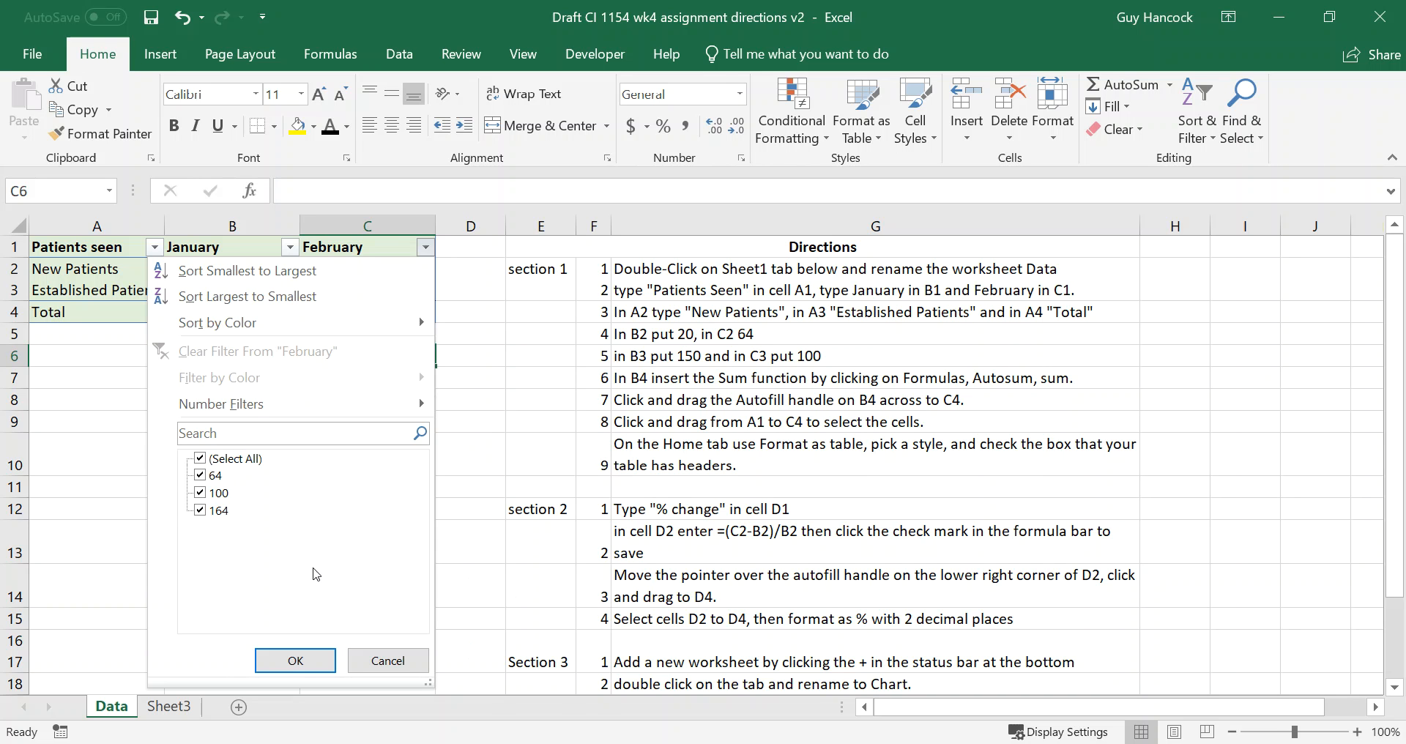
{"action": "left_click", "coordinate": [384, 661]}
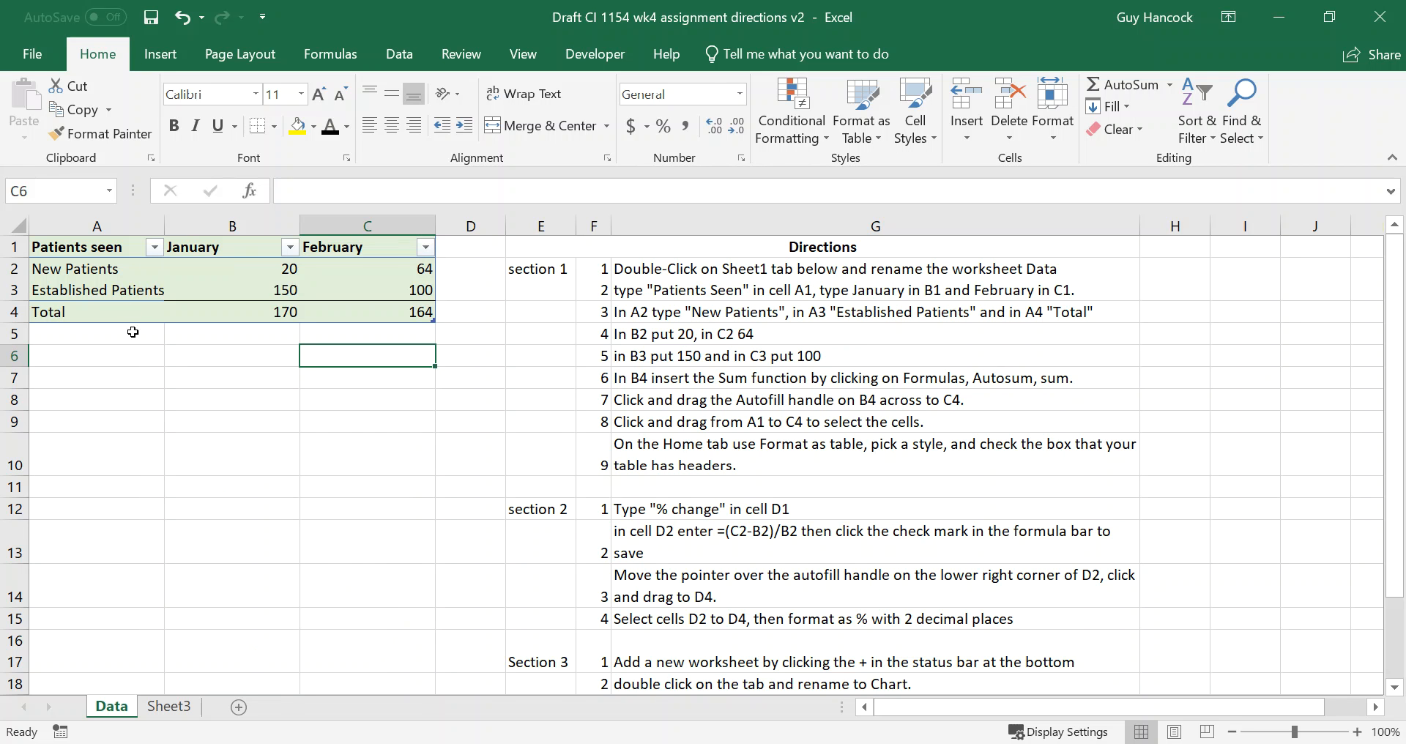
{"action": "left_click", "coordinate": [154, 247]}
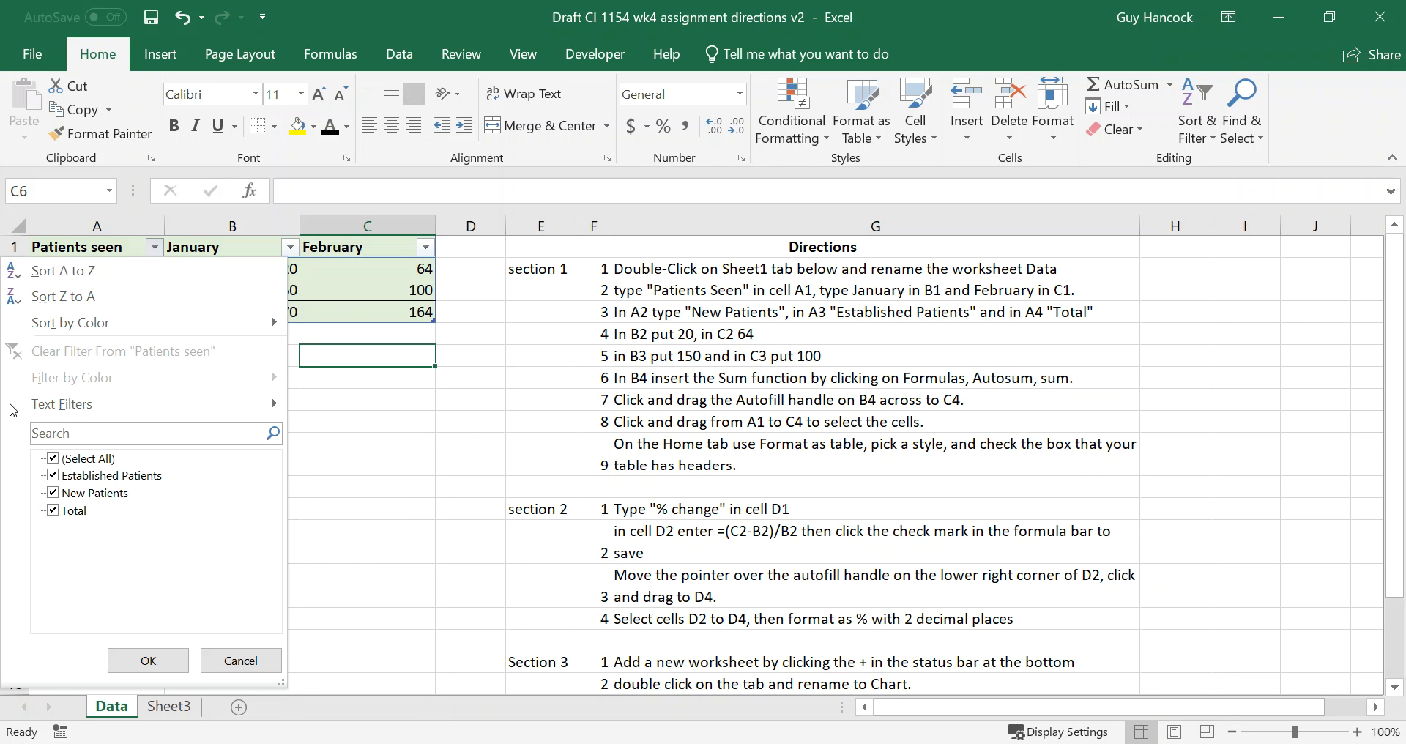
{"action": "left_click", "coordinate": [368, 463]}
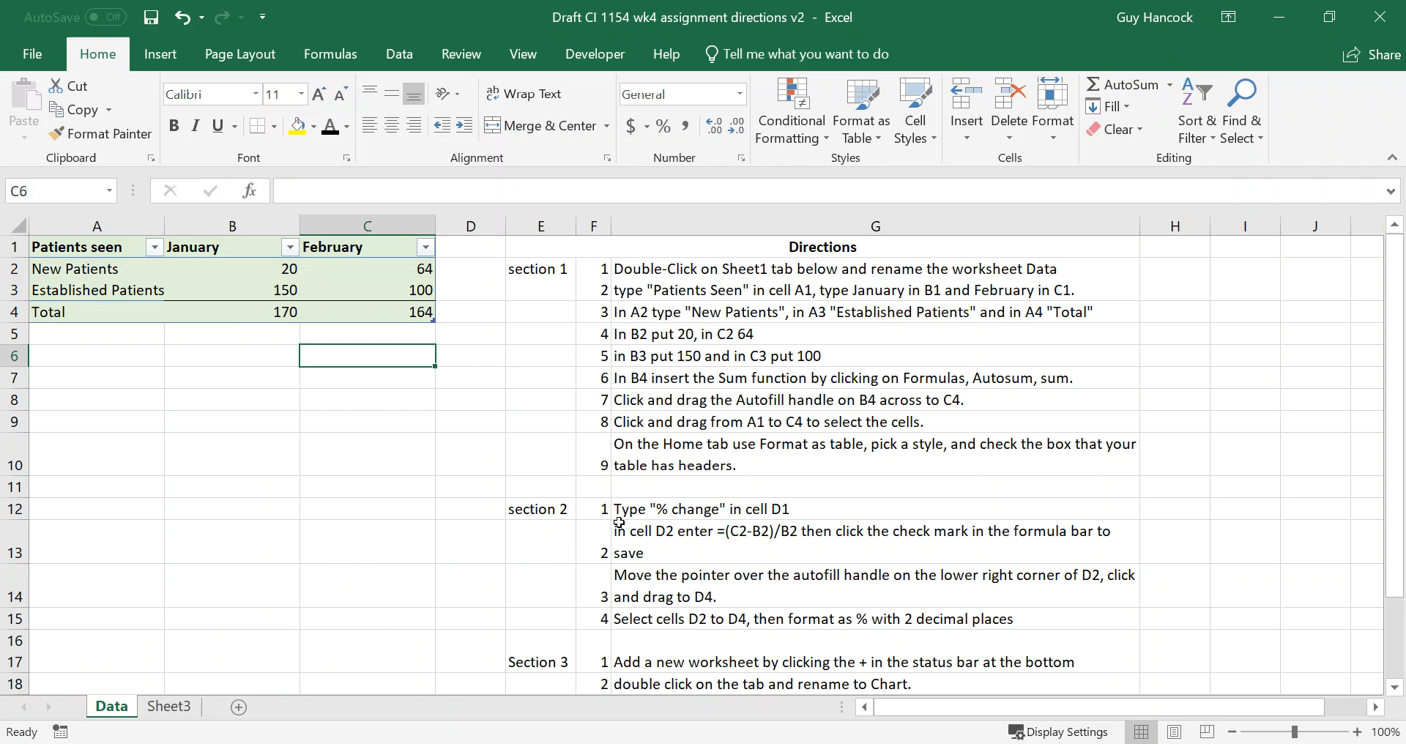